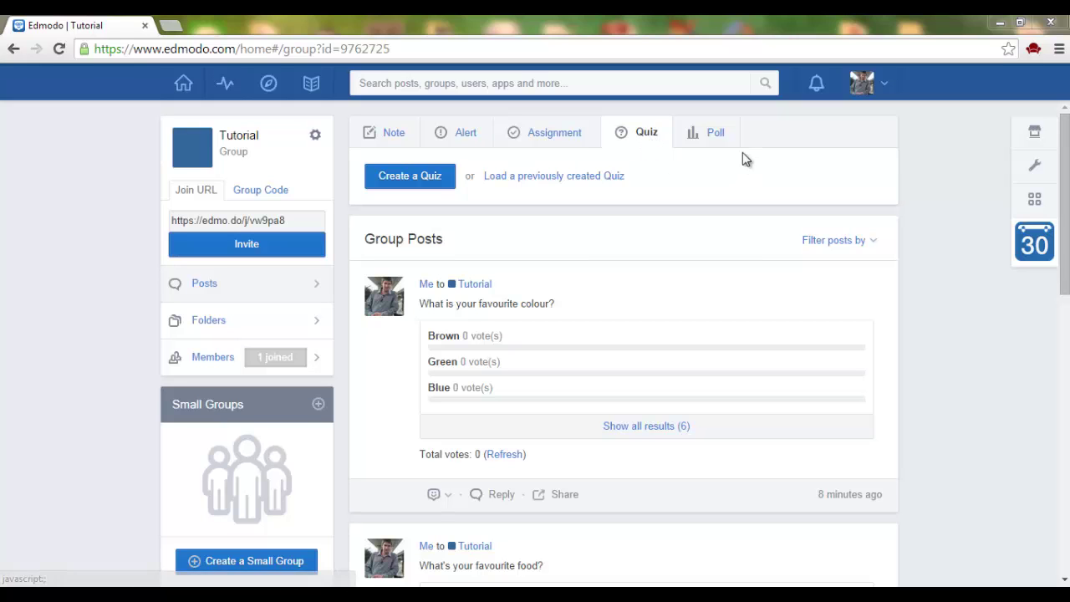
From the group composer, start a new quiz with Multiple Choice questions and a 60-minute time limit
click(708, 142)
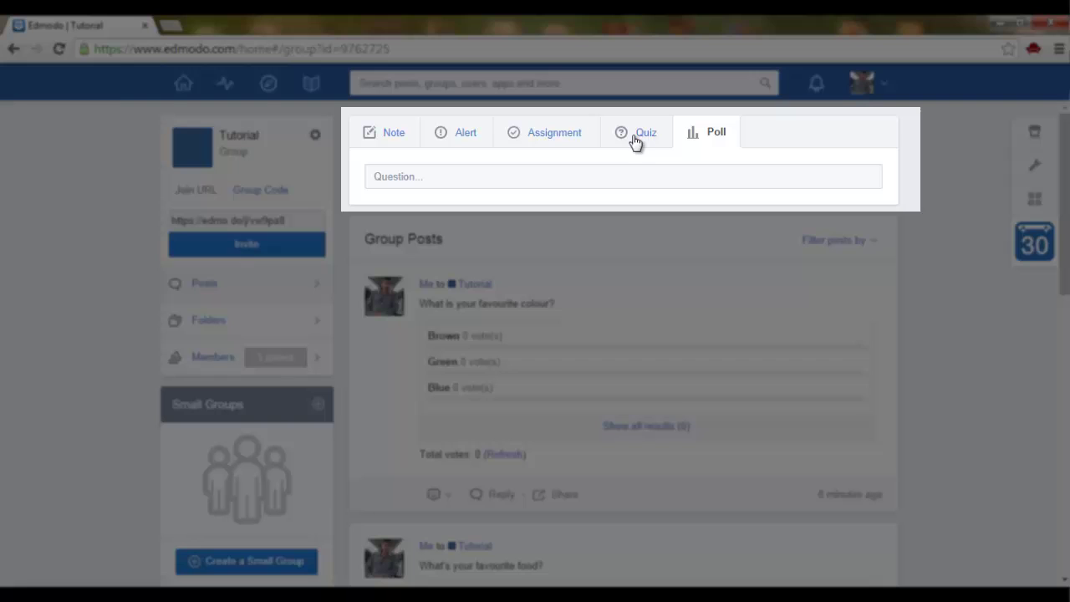
click(634, 140)
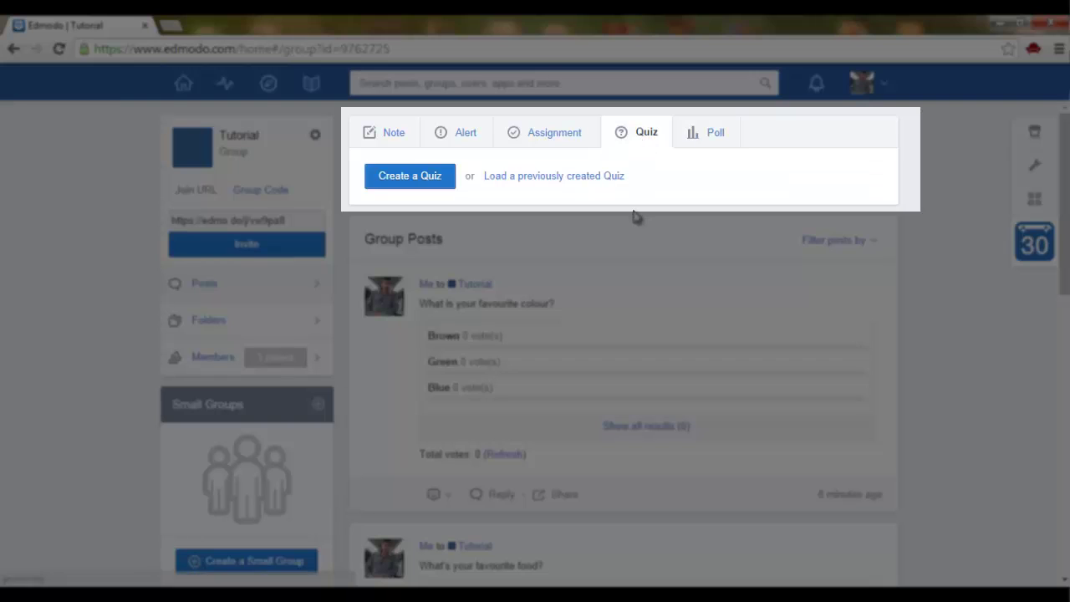
click(407, 186)
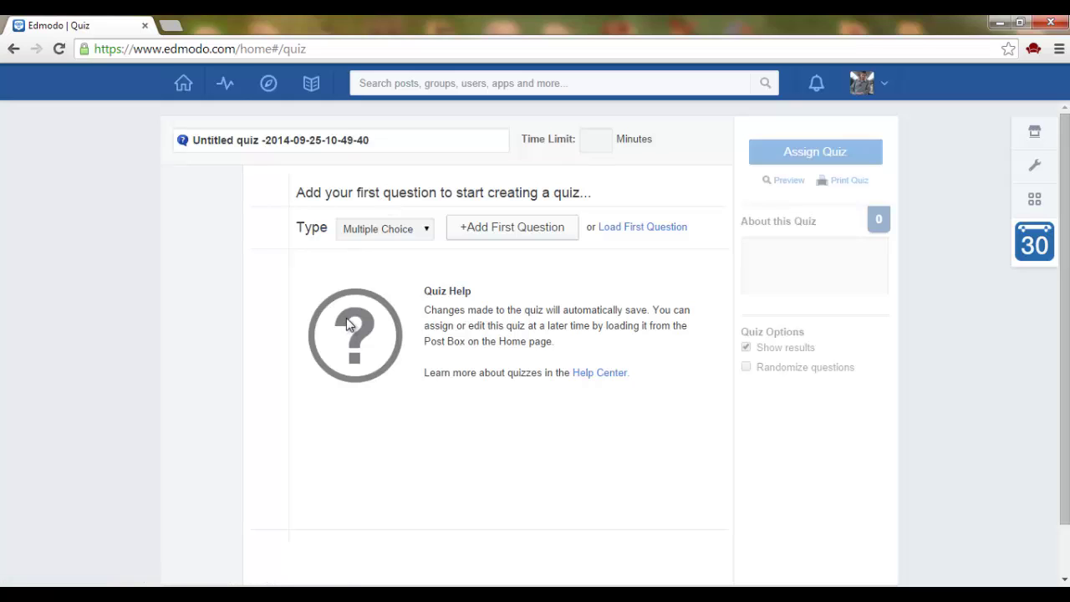
click(421, 231)
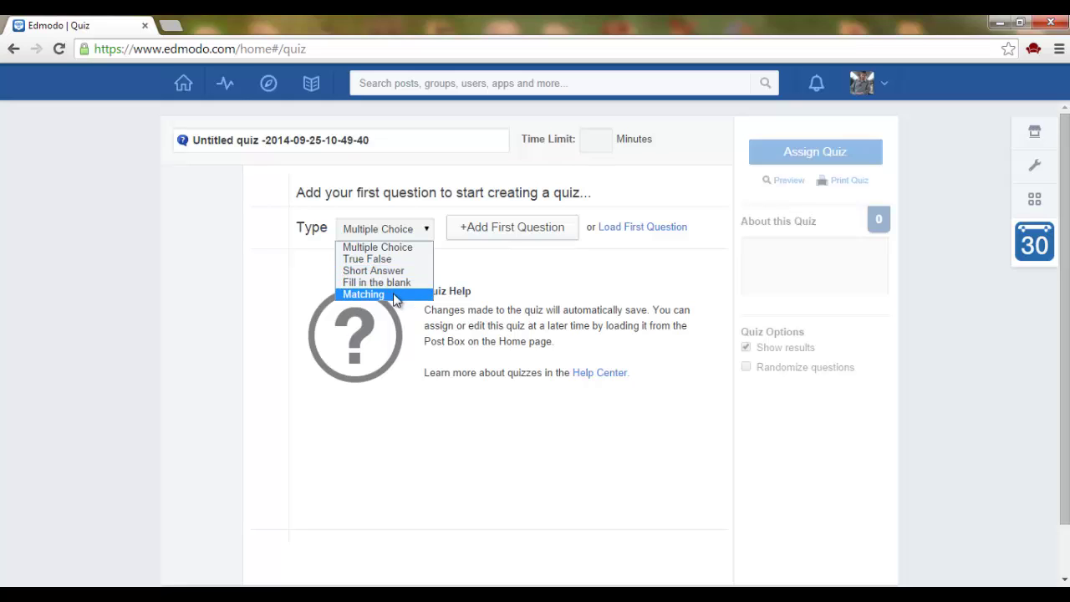
click(396, 248)
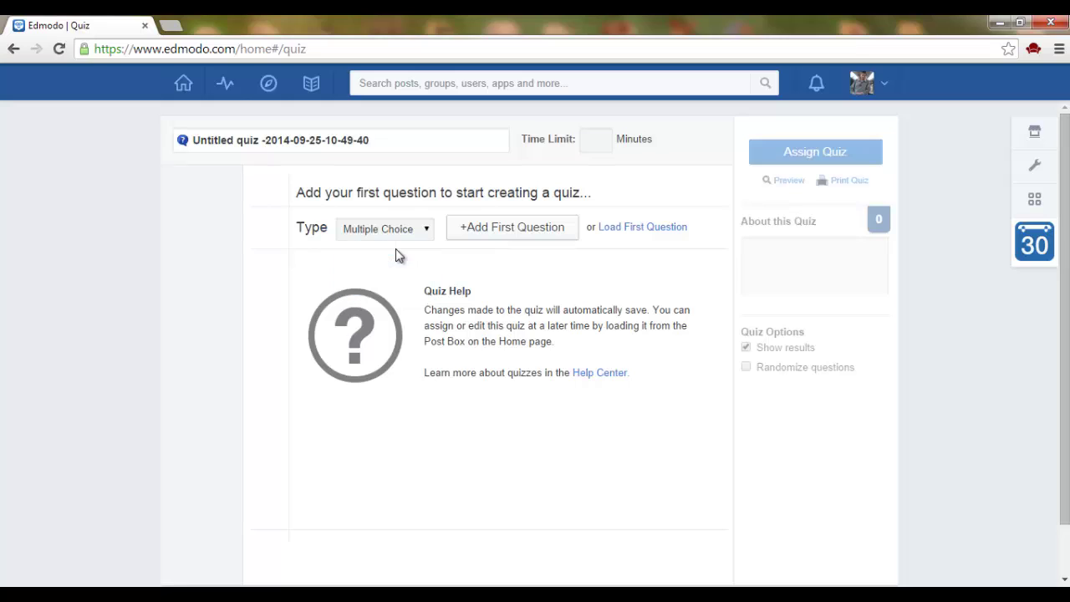
Add the first question, pasting 'What is Katniss's sister's full name?' from the Notepad list
click(510, 234)
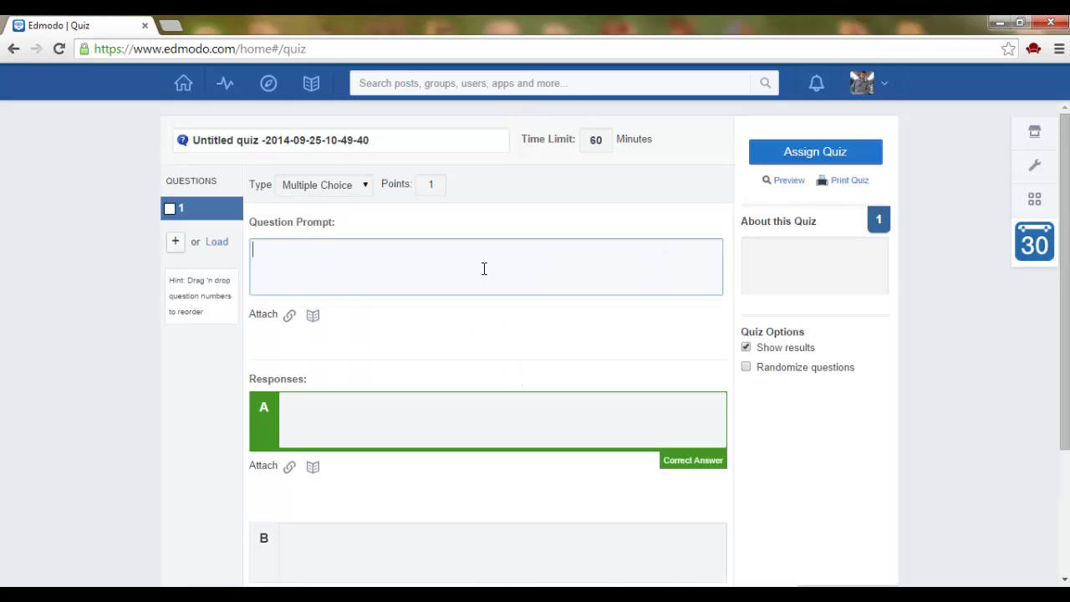
key(alt+Tab)
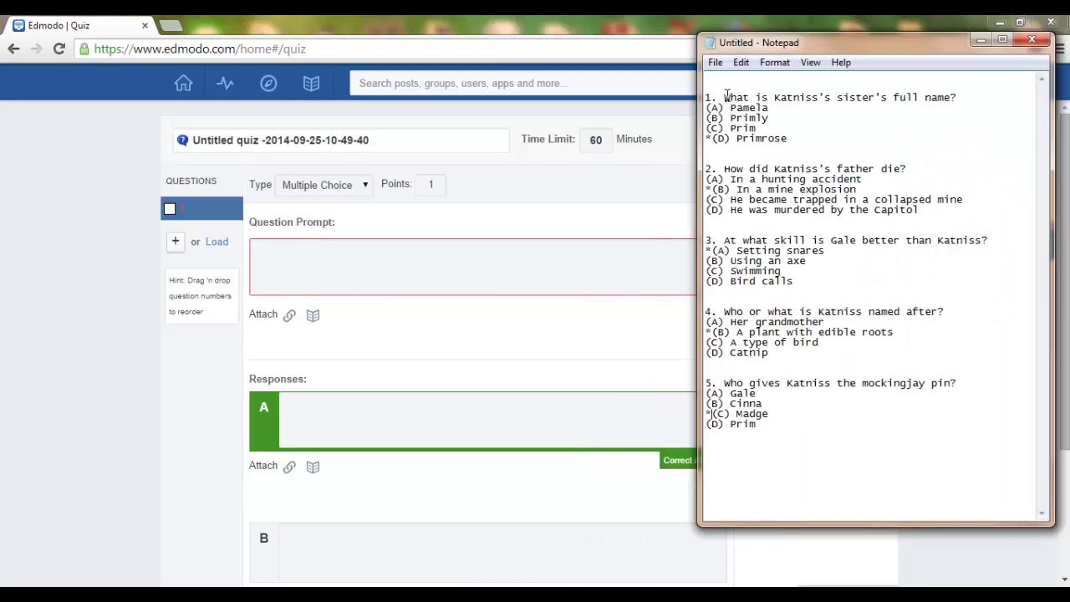
drag(726, 95, 955, 98)
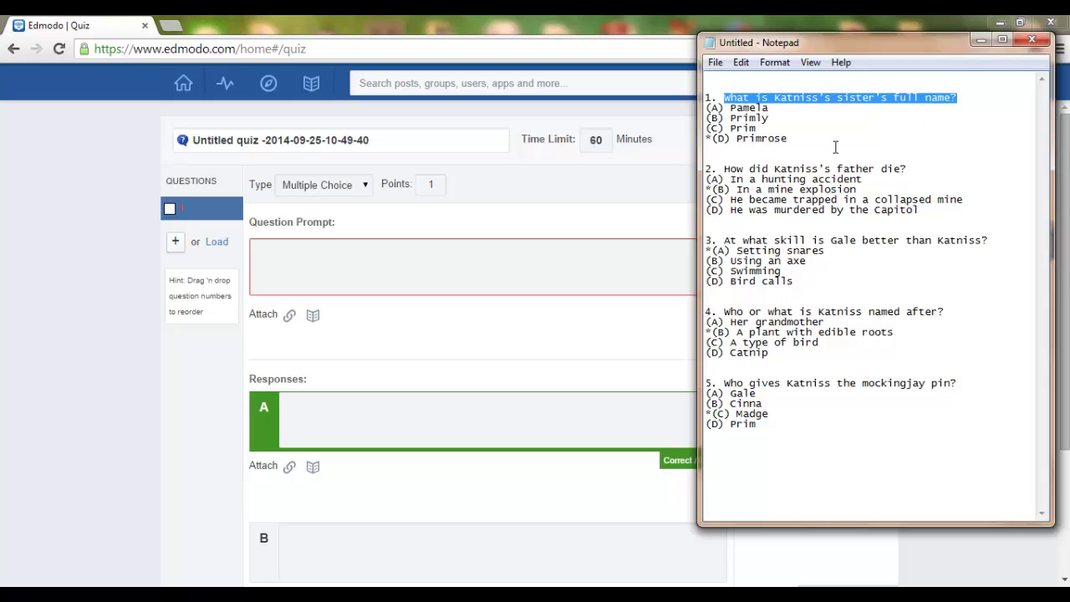
click(317, 262)
text(What is Katniss's sister's full name?)
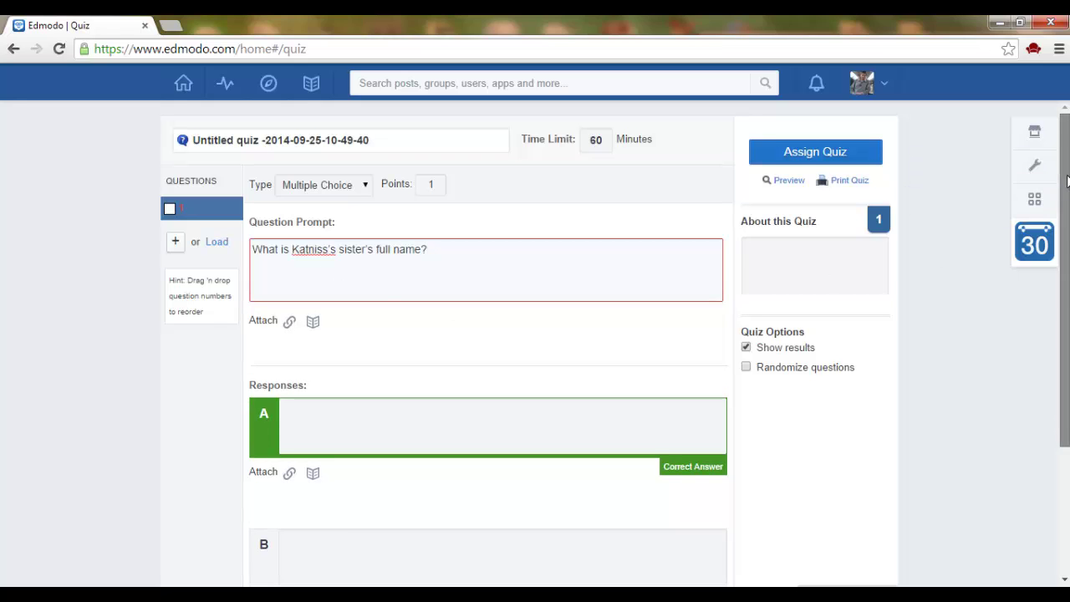
scroll(1064, 167, down, 1)
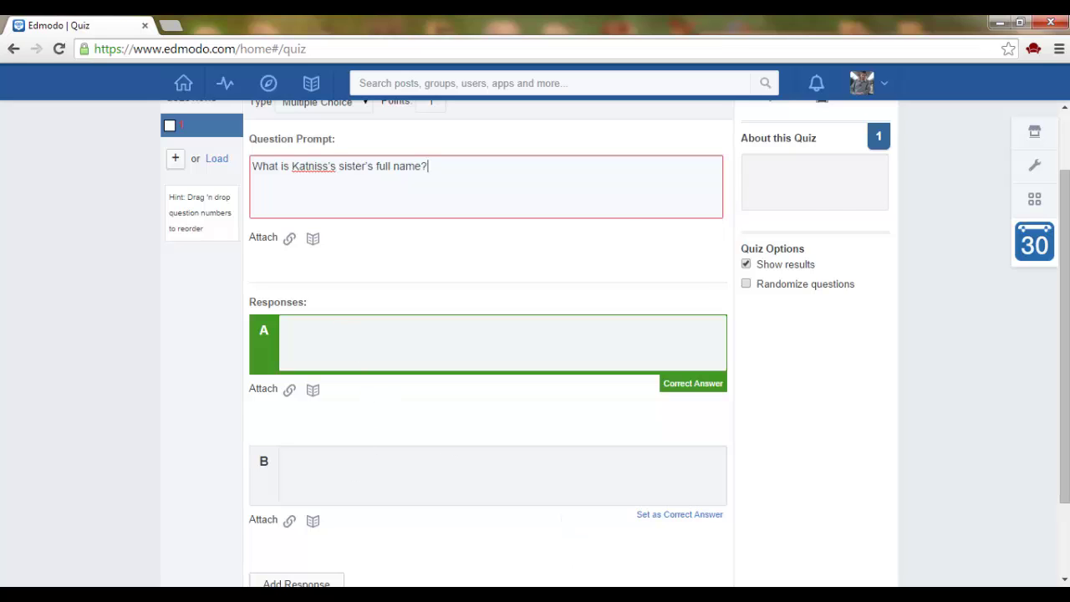
Paste Pamela and Primly from the Notepad list into responses A and B
key(alt+Tab)
drag(730, 107, 768, 107)
key(ctrl+c)
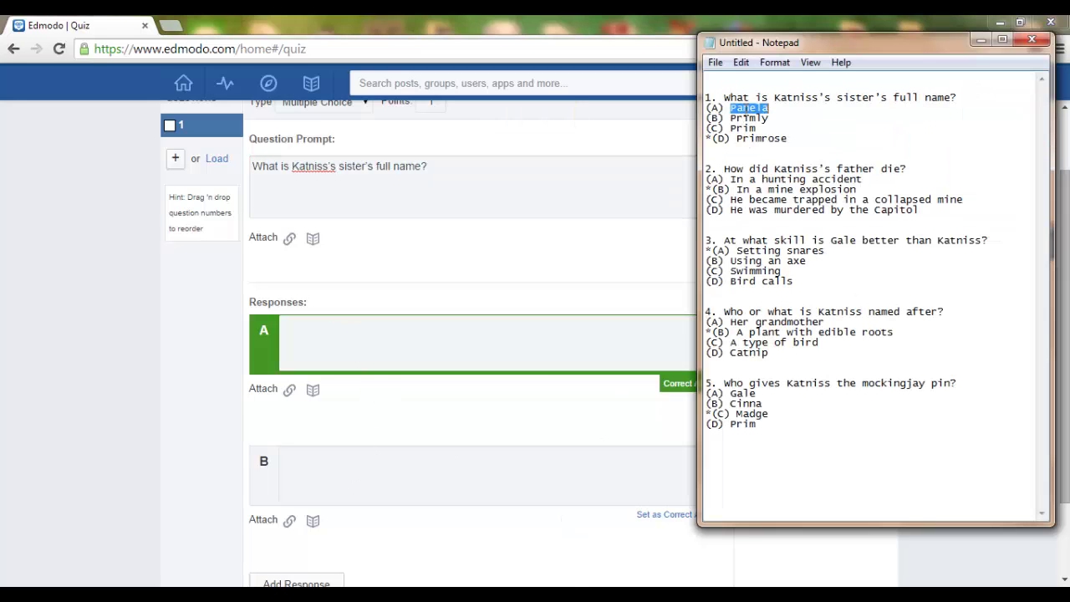
click(349, 351)
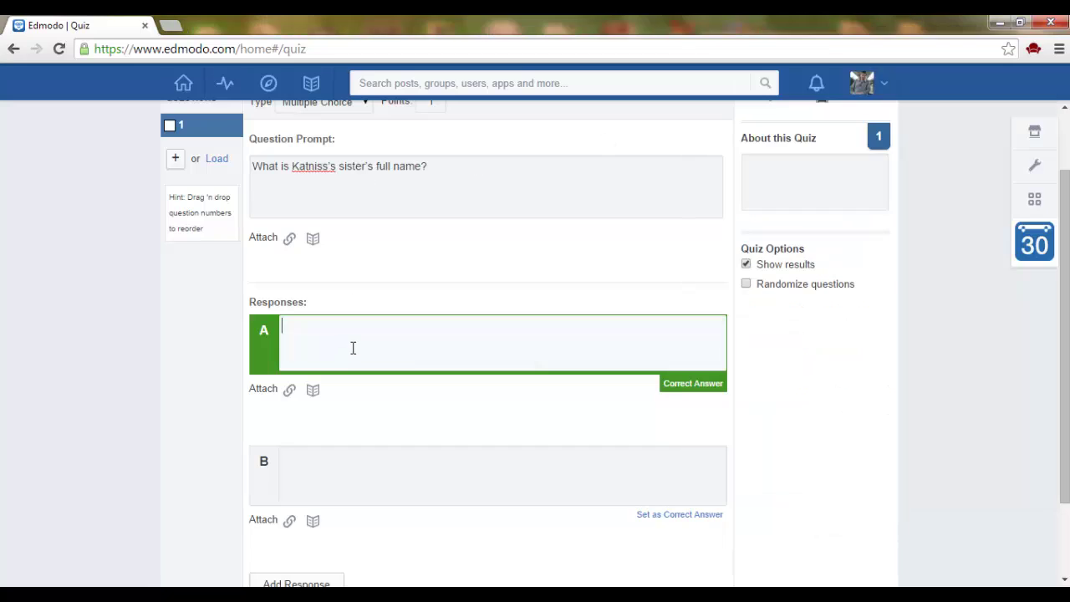
key(ctrl+v)
key(alt+Tab)
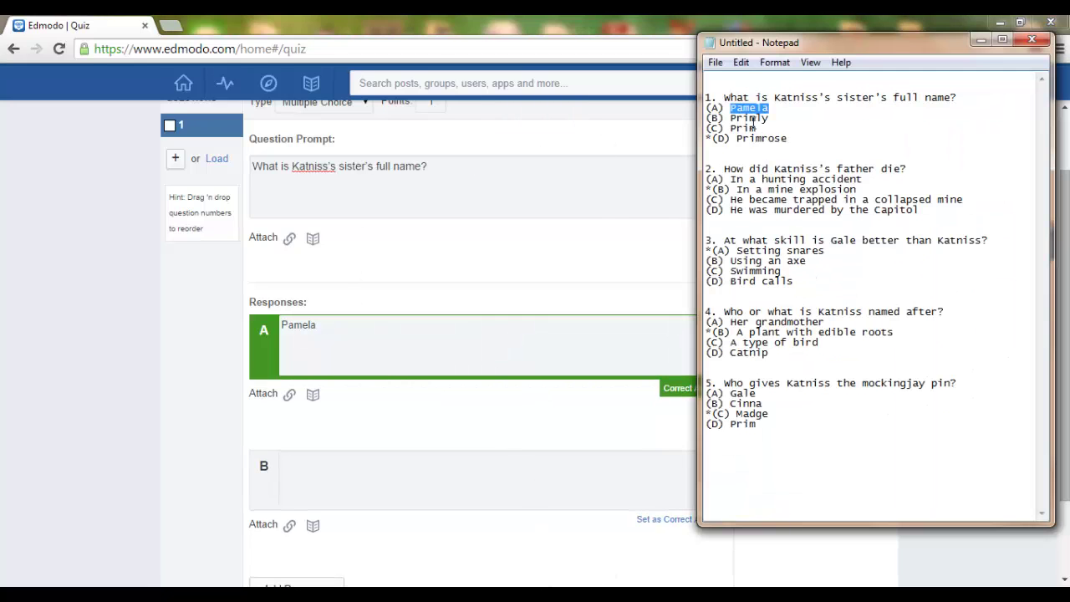
double_click(755, 119)
key(ctrl+c)
click(373, 475)
key(ctrl+v)
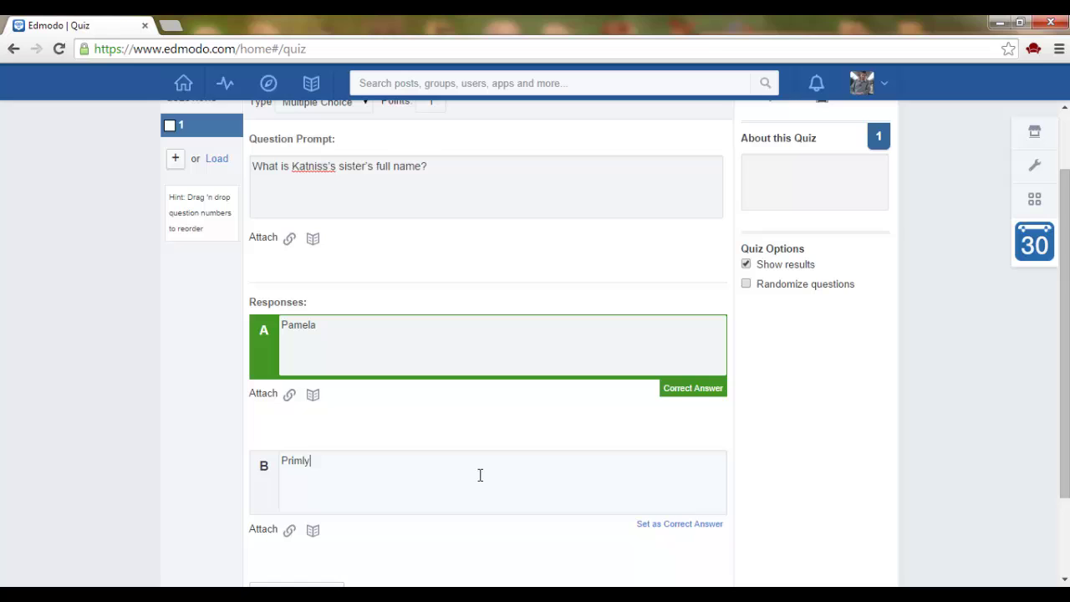
Add responses C and D as Prim and Primrose, and mark Primrose as correct
scroll(1066, 288, down, 1)
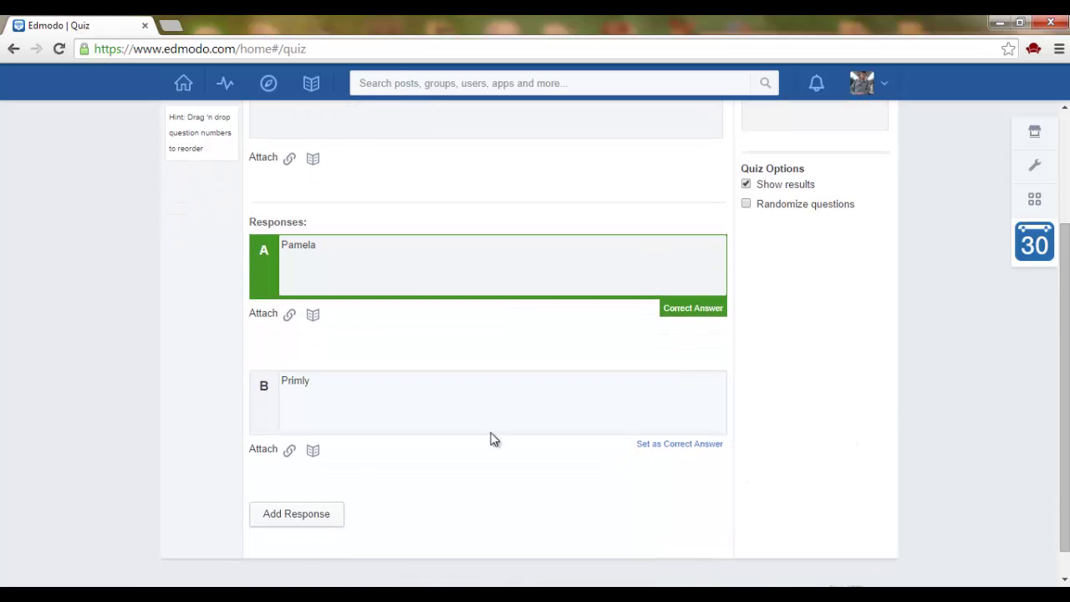
click(320, 519)
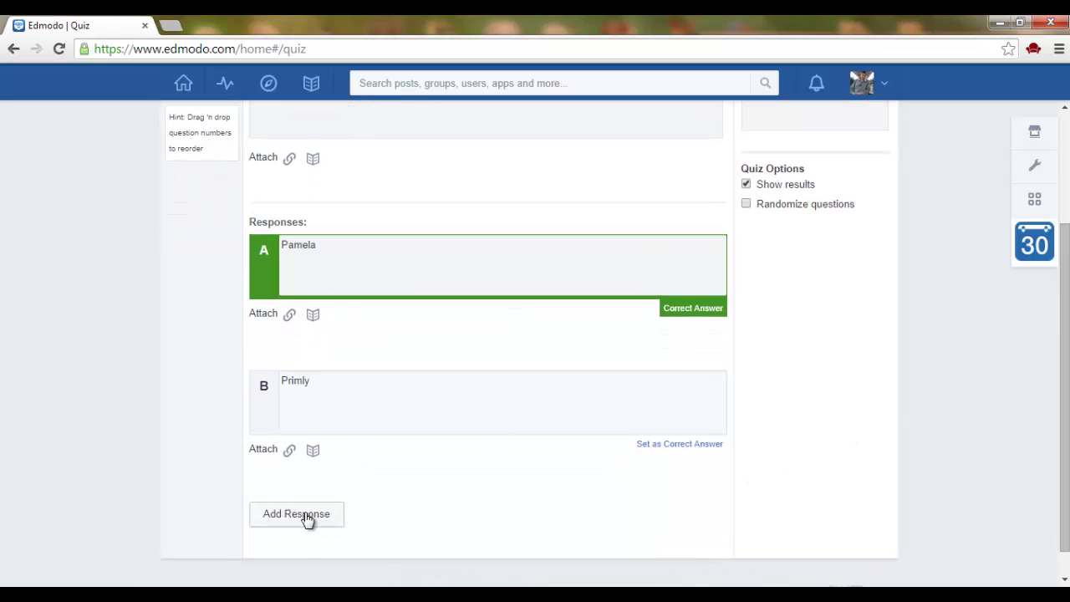
click(580, 586)
double_click(744, 128)
key(ctrl+c)
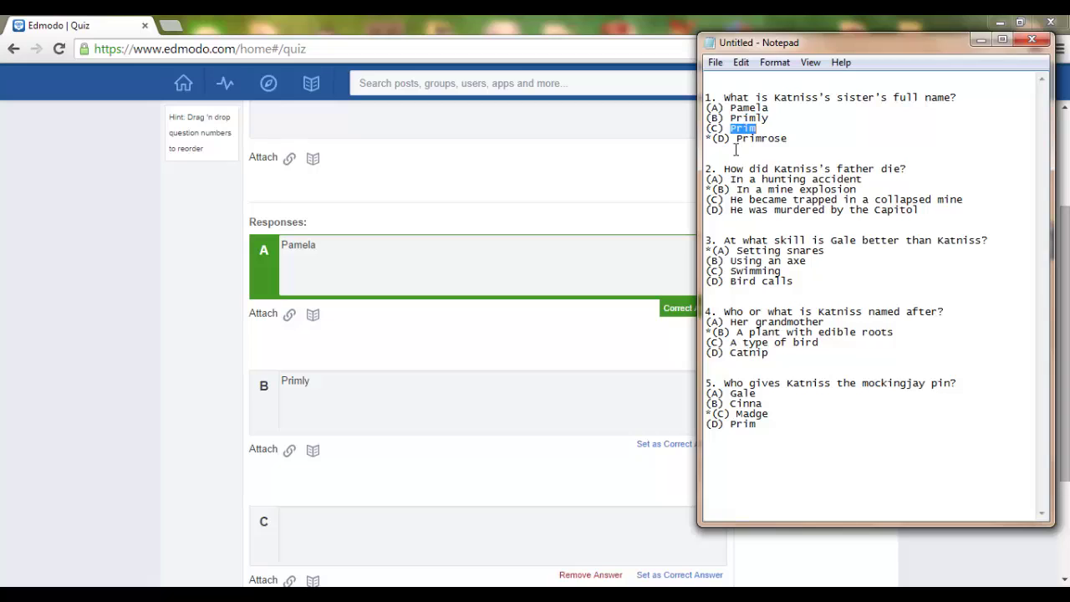
click(300, 529)
key(ctrl+v)
key(alt+Tab)
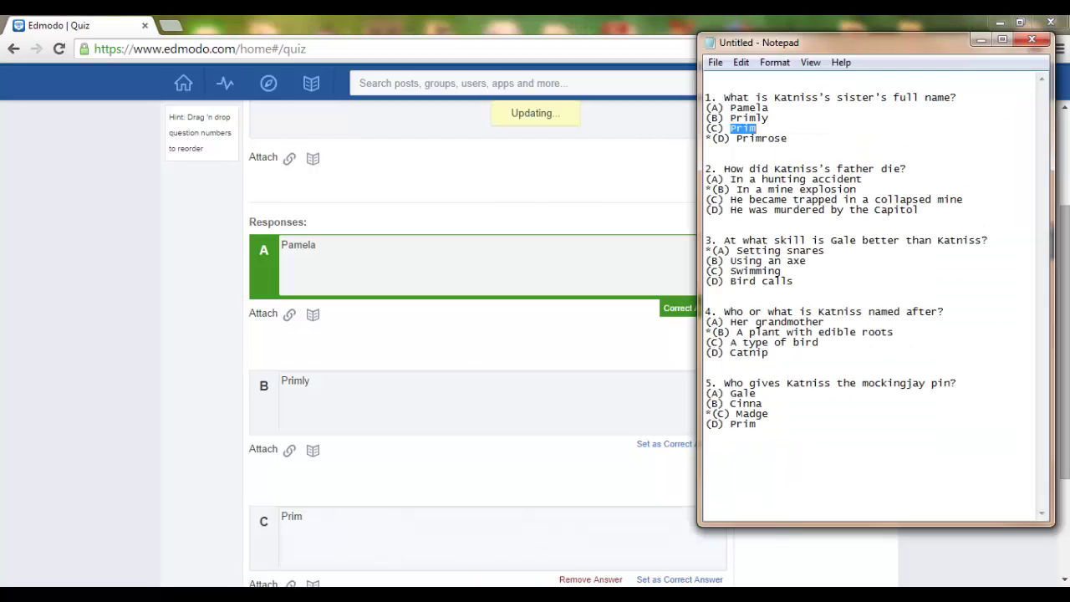
double_click(759, 138)
key(ctrl+c)
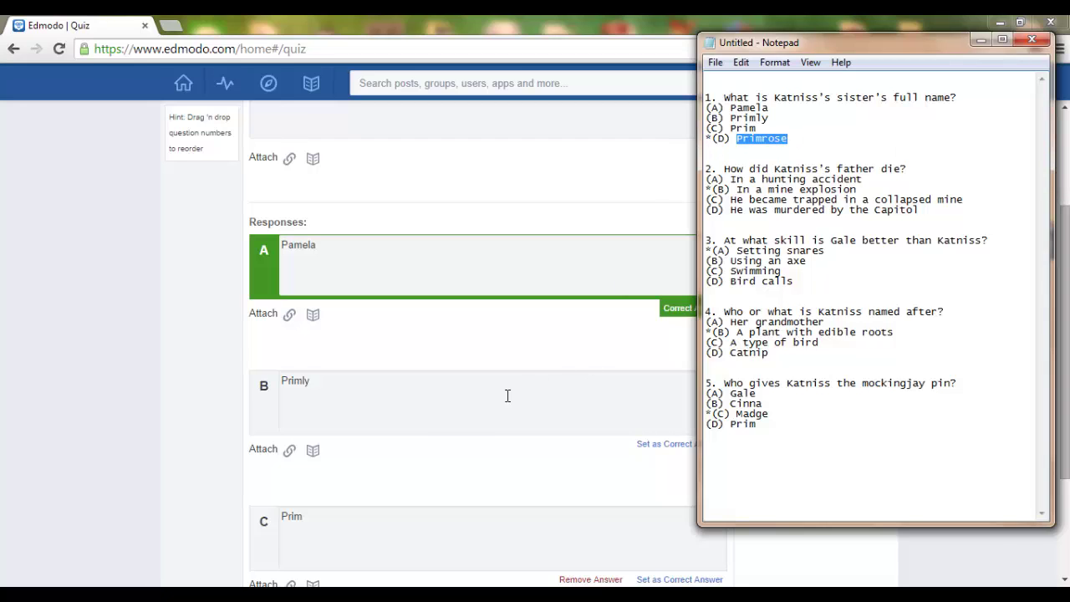
key(alt+Tab)
scroll(1027, 368, down, 2)
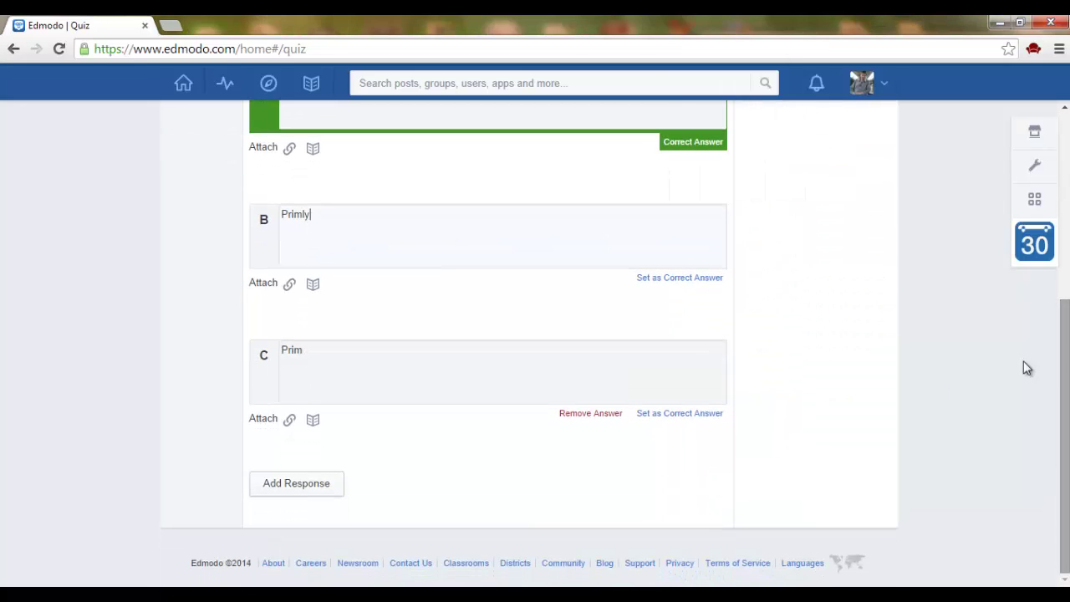
click(311, 494)
key(ctrl+v)
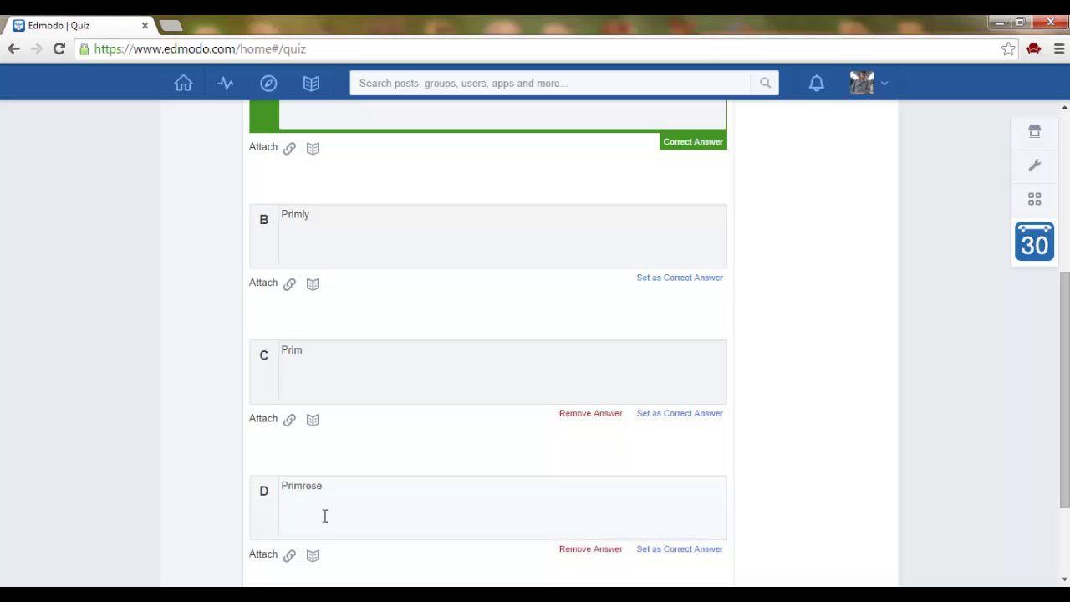
click(683, 551)
drag(1065, 363, 1067, 202)
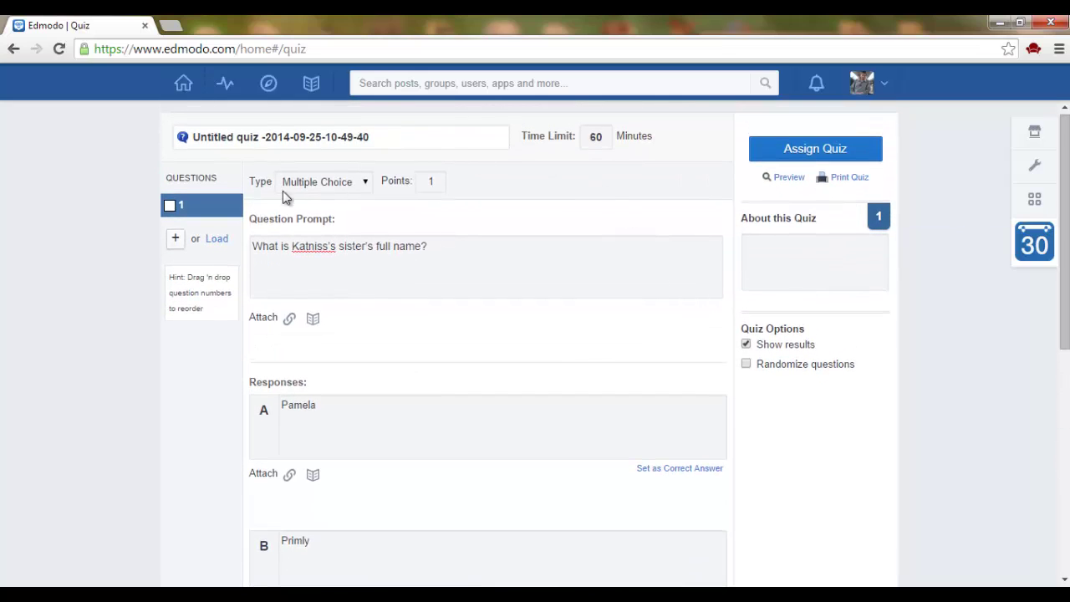
Add a second question and paste its prompt from the Notepad list
click(176, 243)
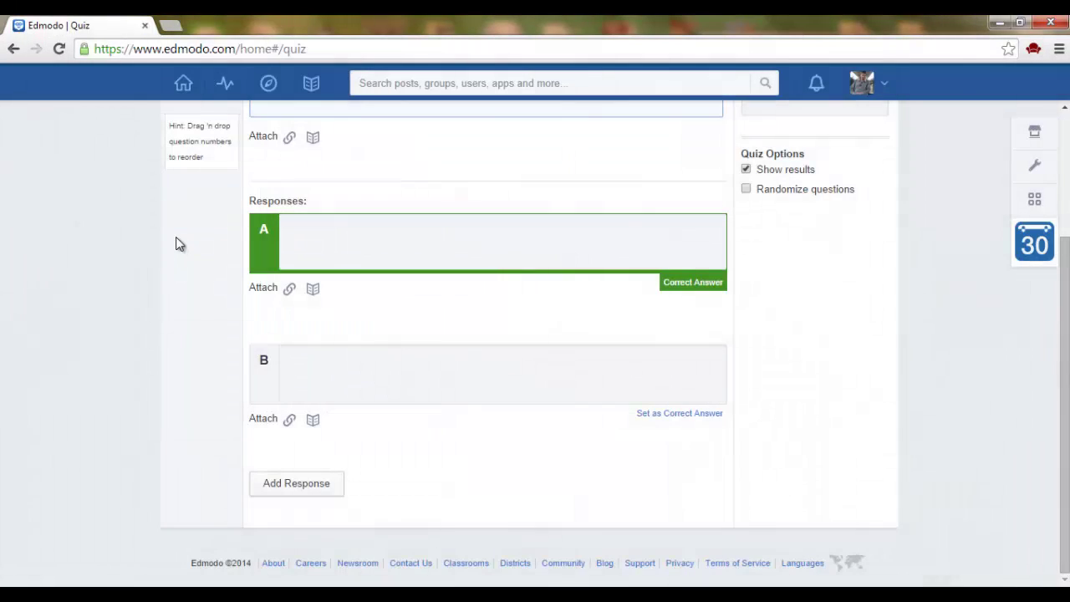
scroll(1064, 301, up, 1)
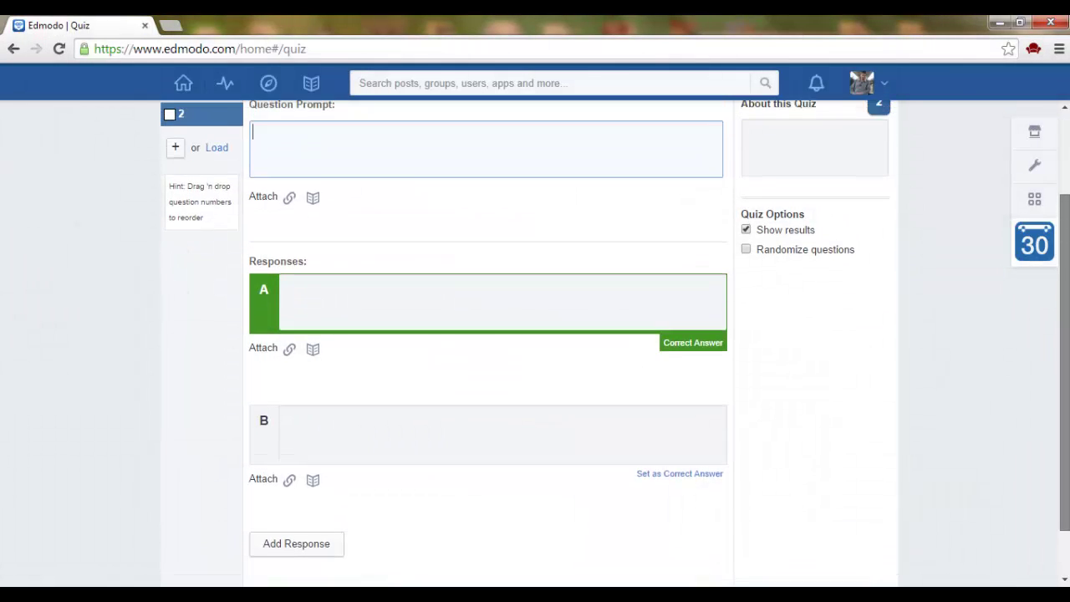
scroll(1034, 179, up, 2)
key(alt+Tab)
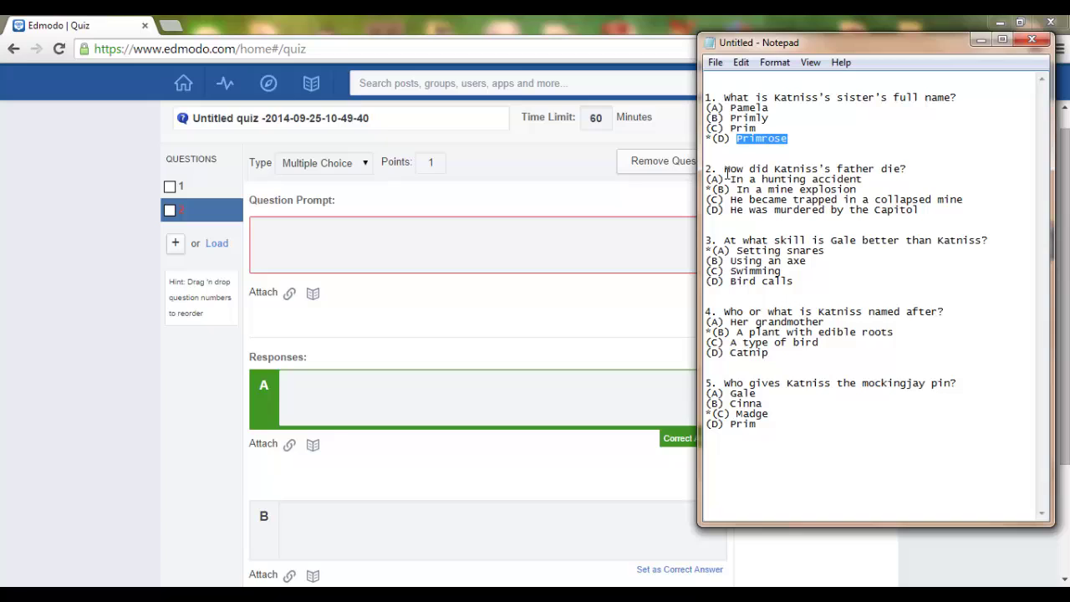
drag(725, 169, 909, 169)
key(ctrl+c)
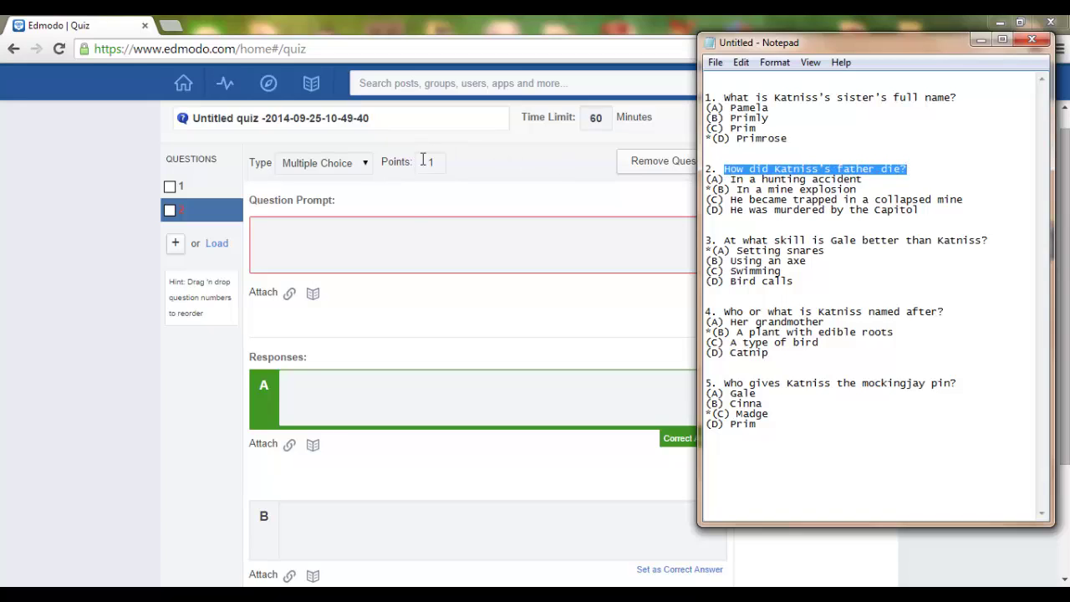
click(362, 234)
key(ctrl+v)
key(Tab)
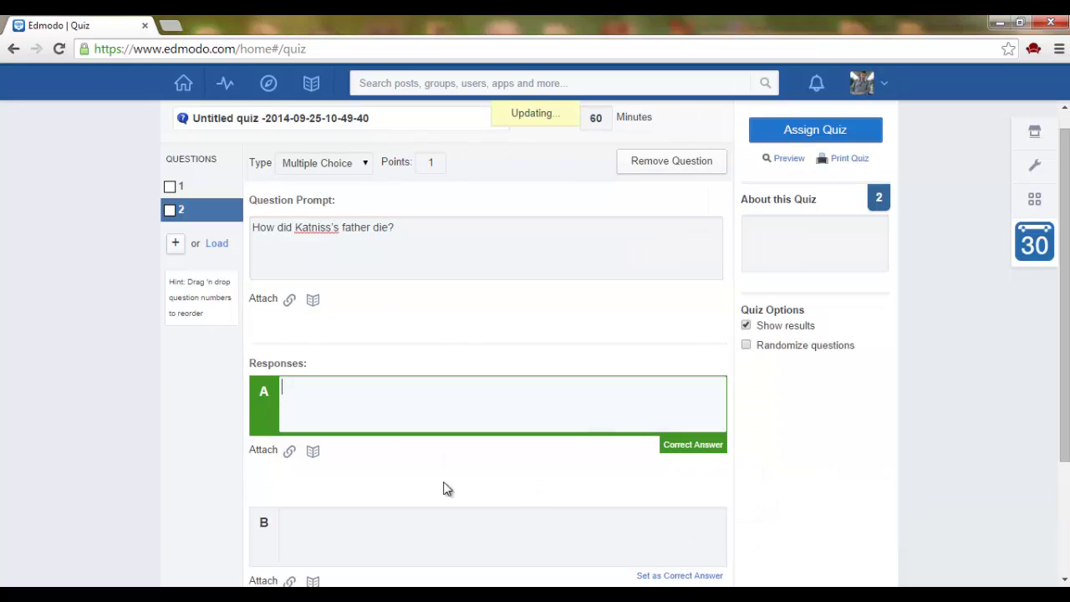
Paste 'In a hunting accident' into question 2's response A
key(alt+Tab)
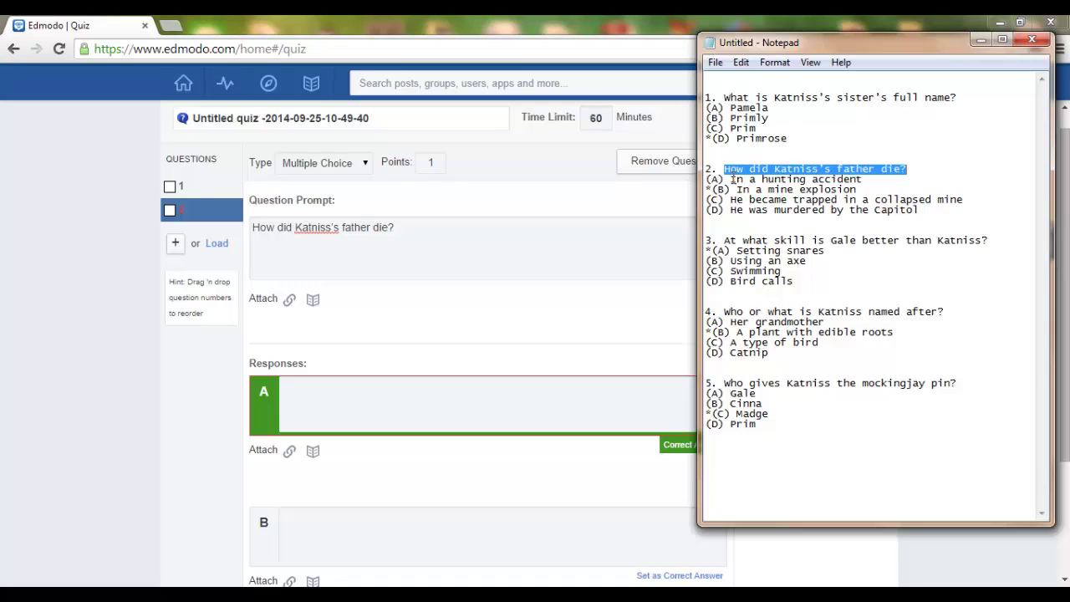
drag(732, 179, 863, 180)
key(ctrl+c)
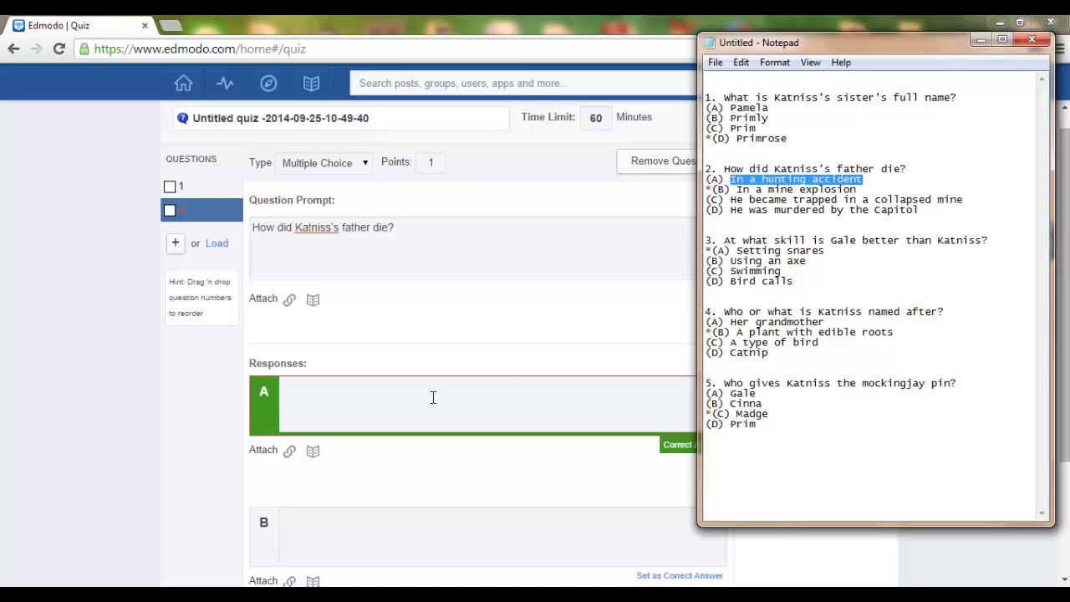
click(433, 397)
key(ctrl+v)
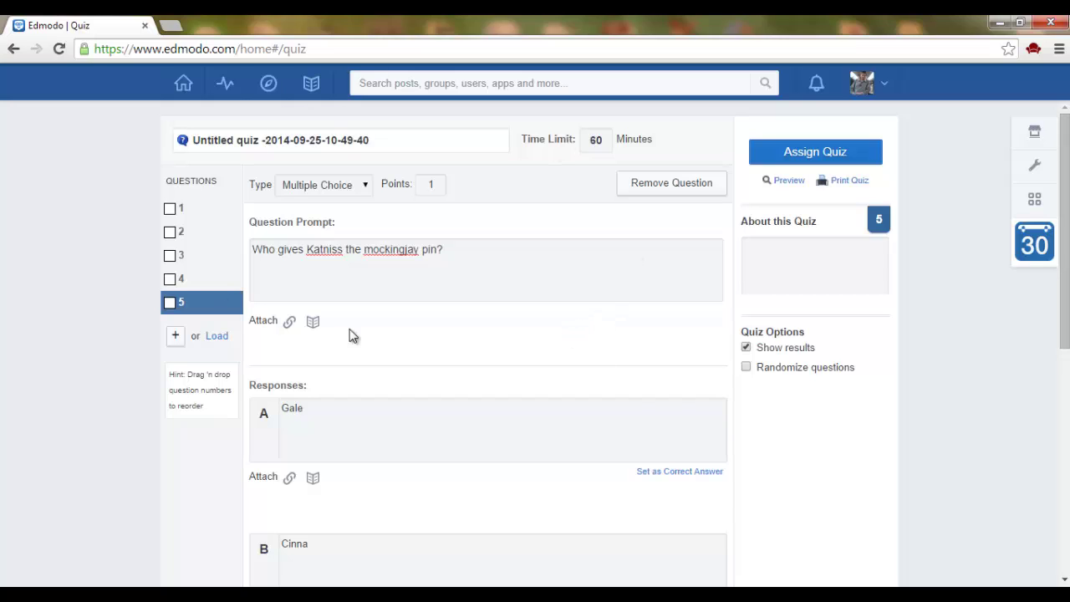
Correct the quiz title's typo so it reads 'The Hunger Games Quiz'
click(219, 139)
drag(406, 140, 182, 142)
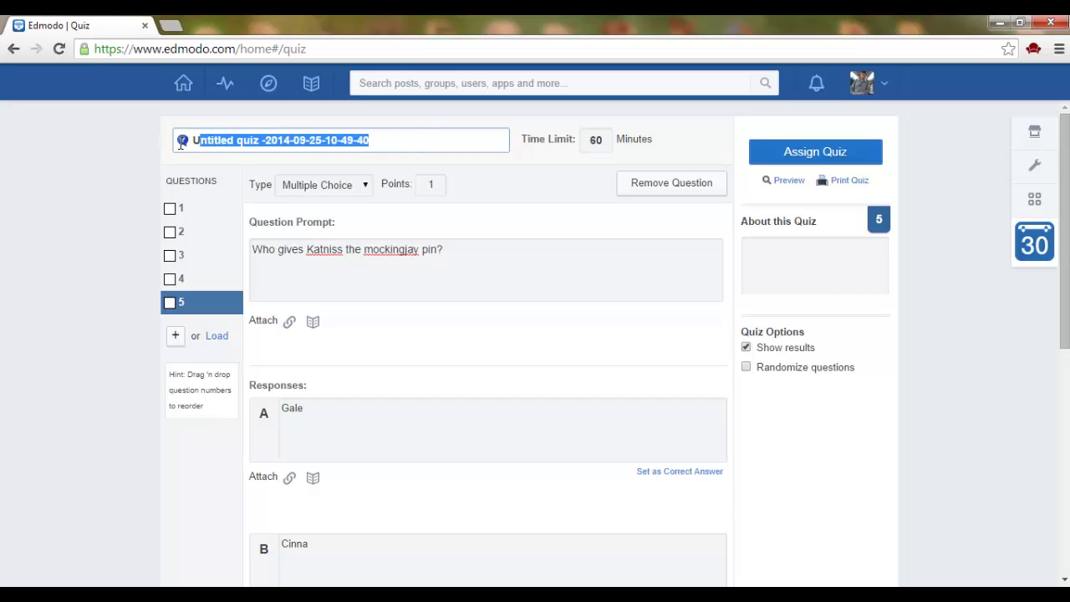
text(The Hungre Games Quiz)
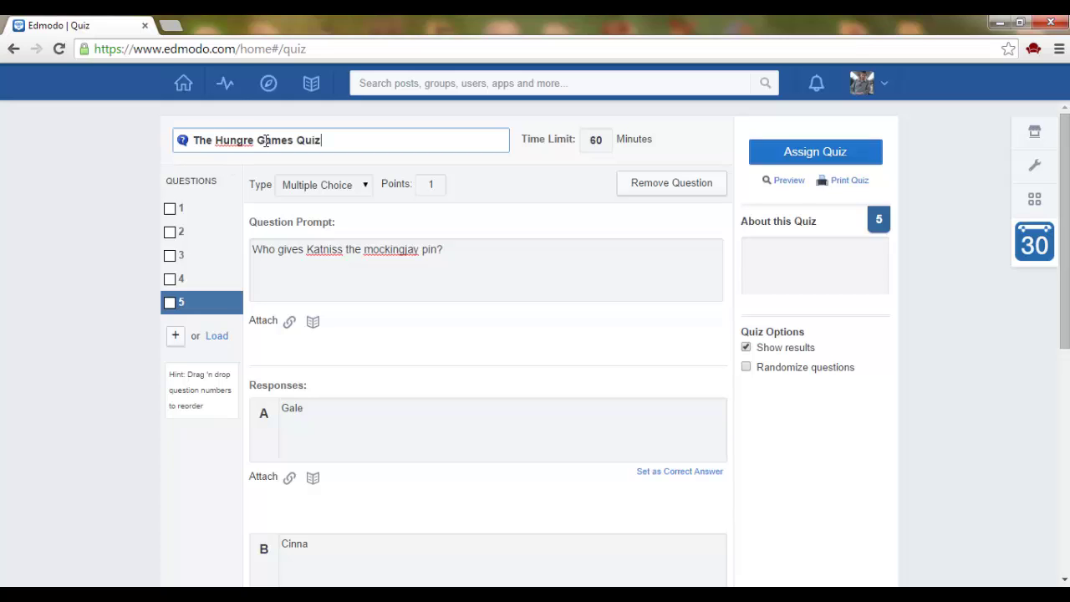
text(er)
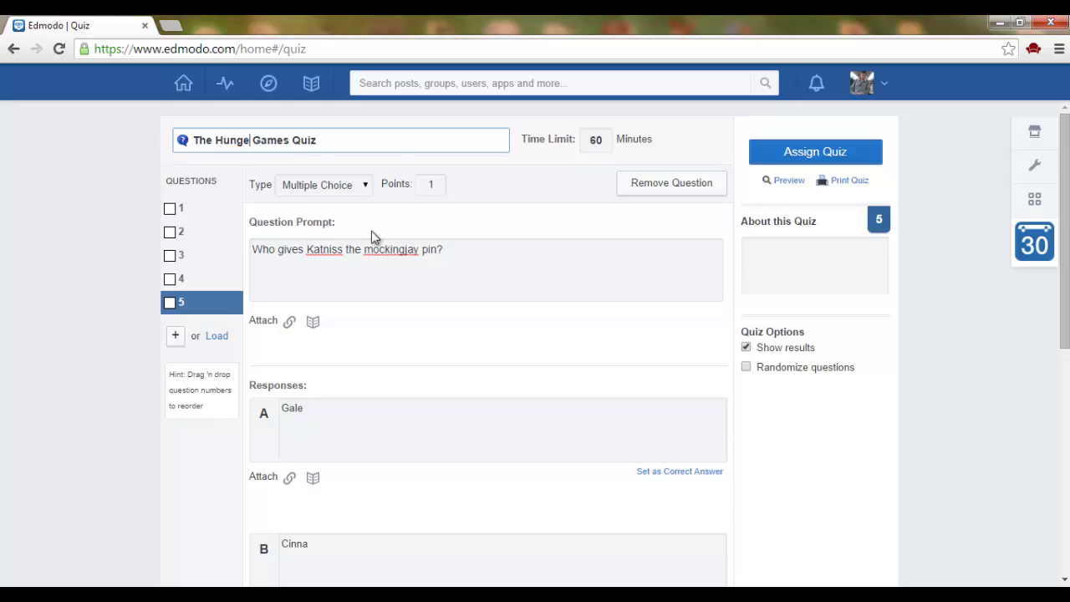
Change the time limit to 20 minutes and assign the quiz
click(597, 141)
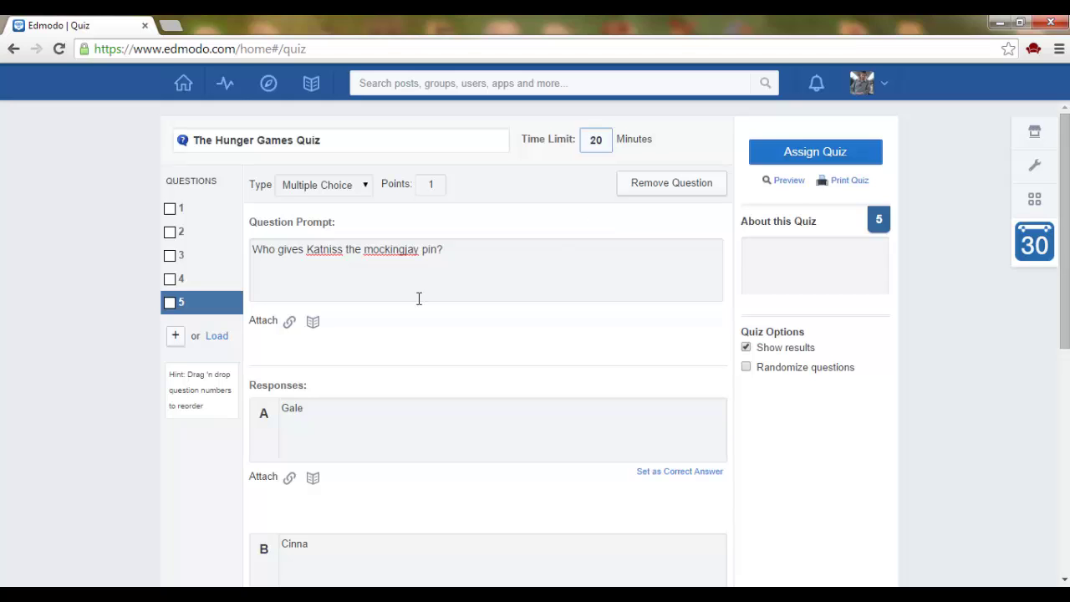
click(535, 203)
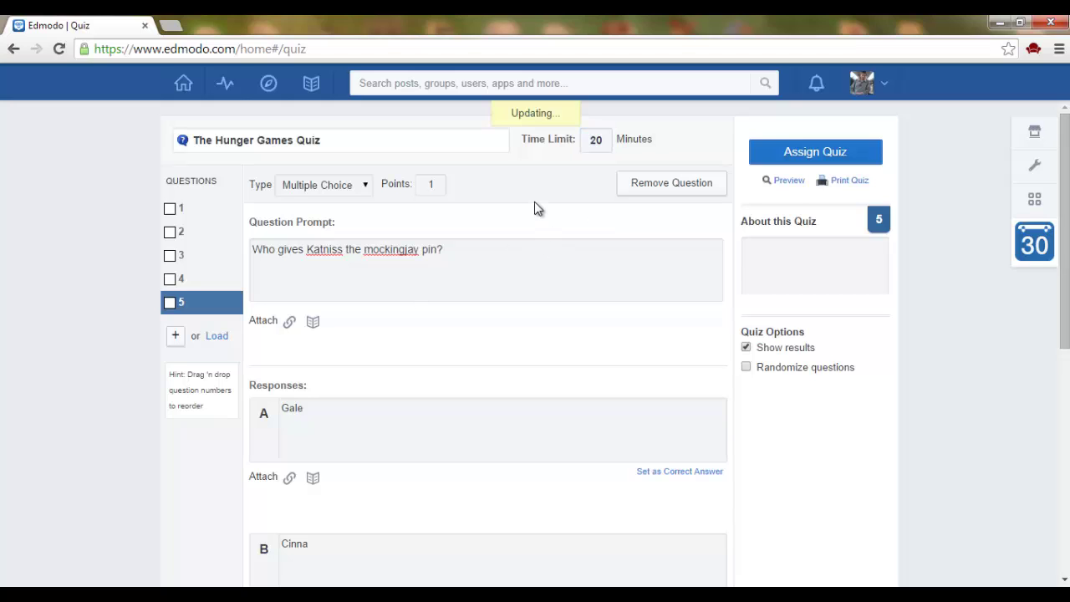
click(789, 155)
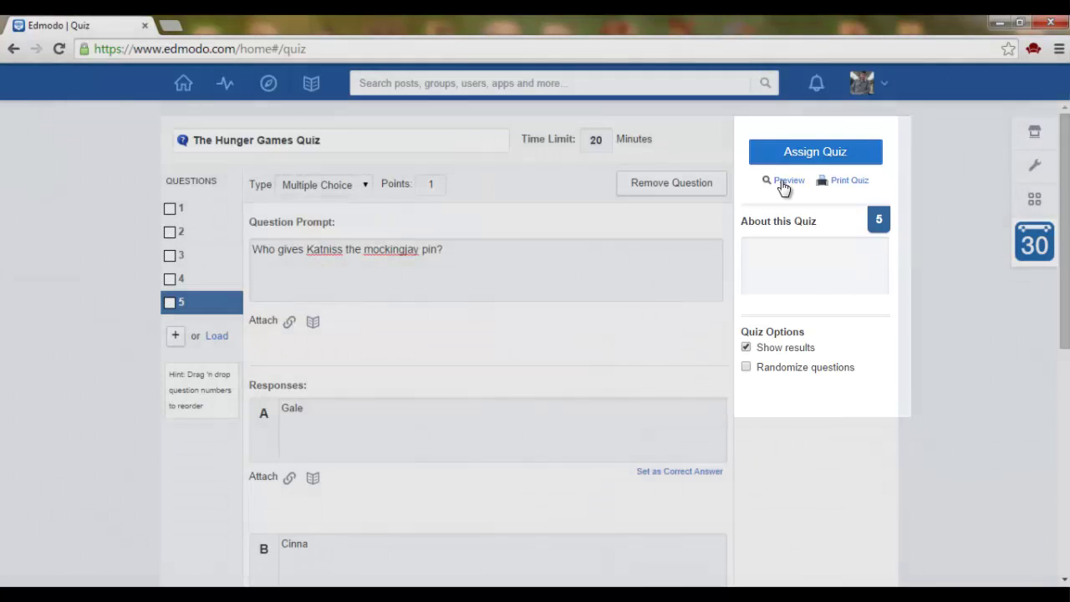
Start a student preview and answer question 1 with Pamela and question 2 with its first option
click(784, 184)
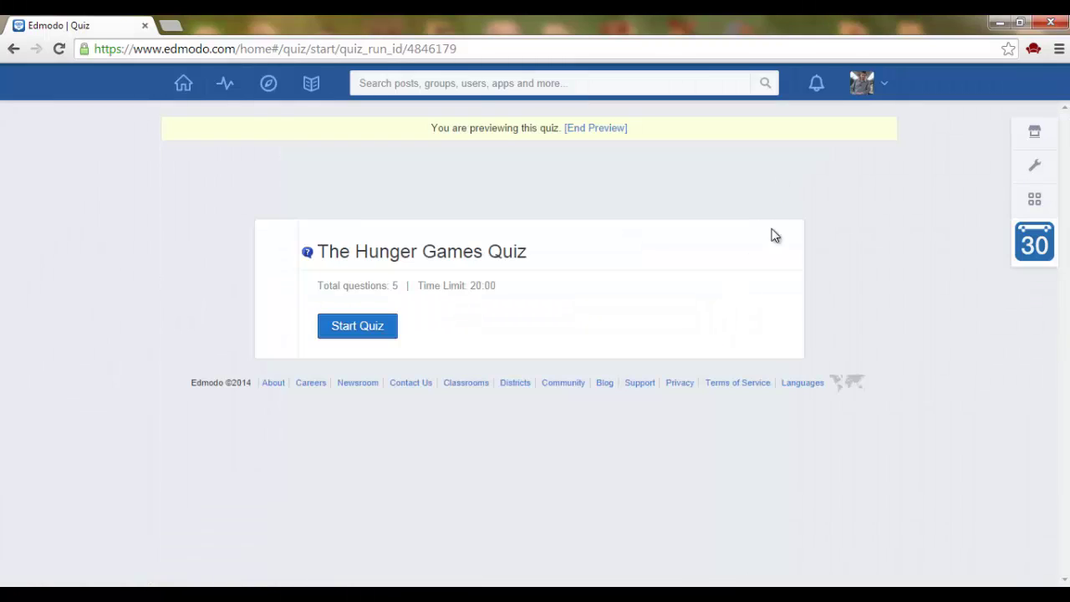
click(370, 333)
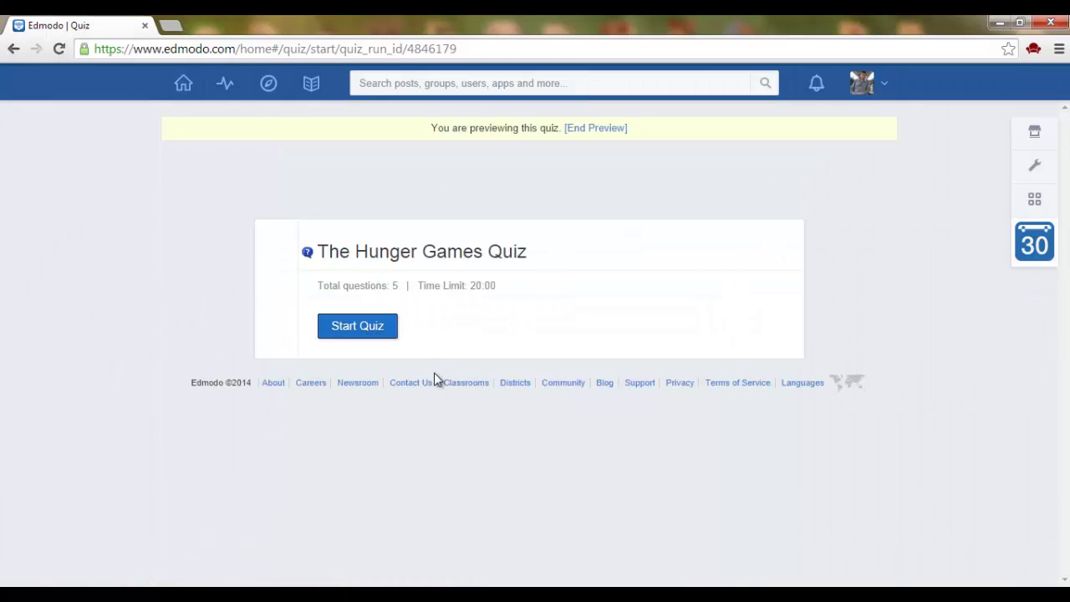
click(324, 343)
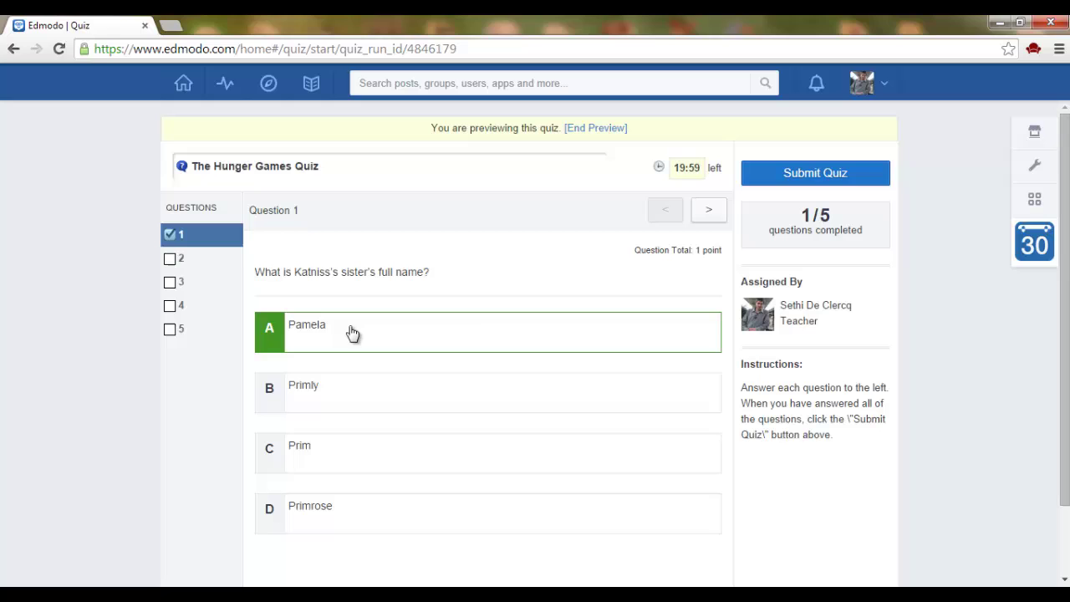
click(709, 210)
click(389, 331)
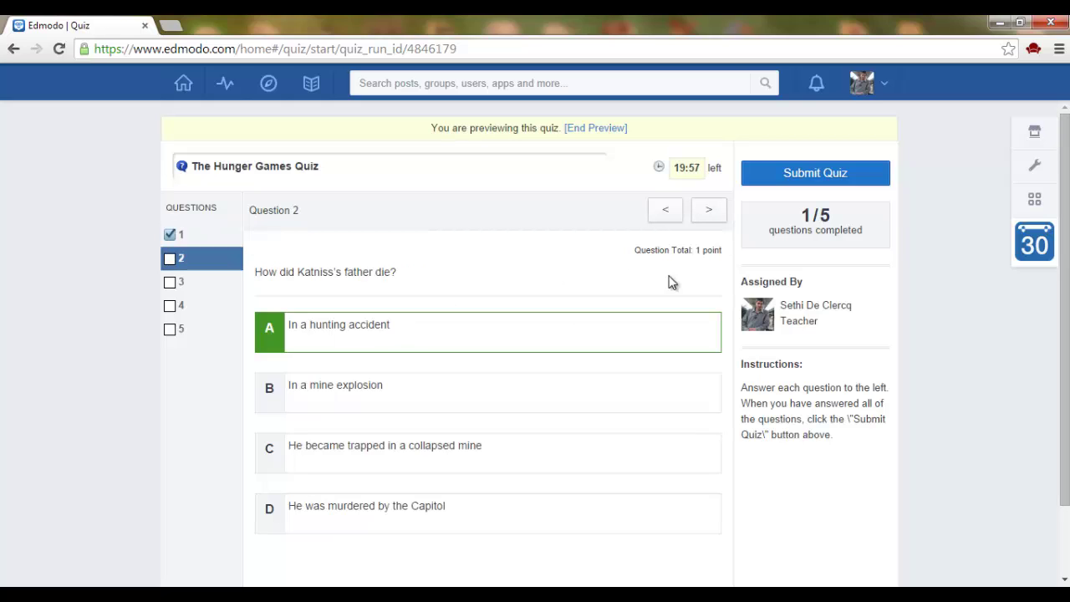
Answer questions 3–5, choosing Gale for question 5, then submit the preview
click(709, 209)
click(418, 324)
click(709, 210)
click(473, 327)
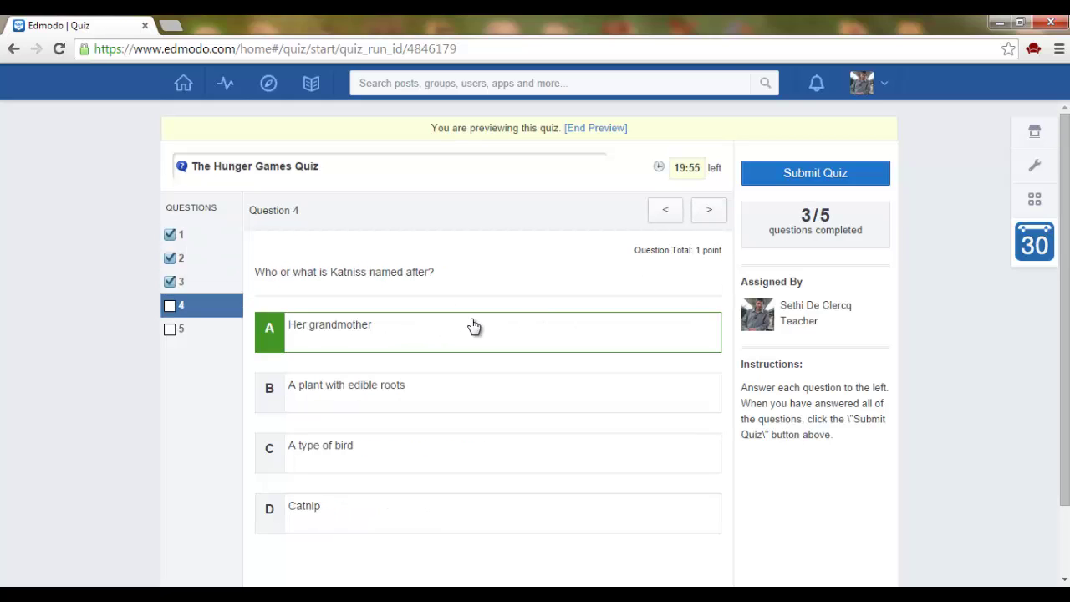
click(709, 210)
click(457, 329)
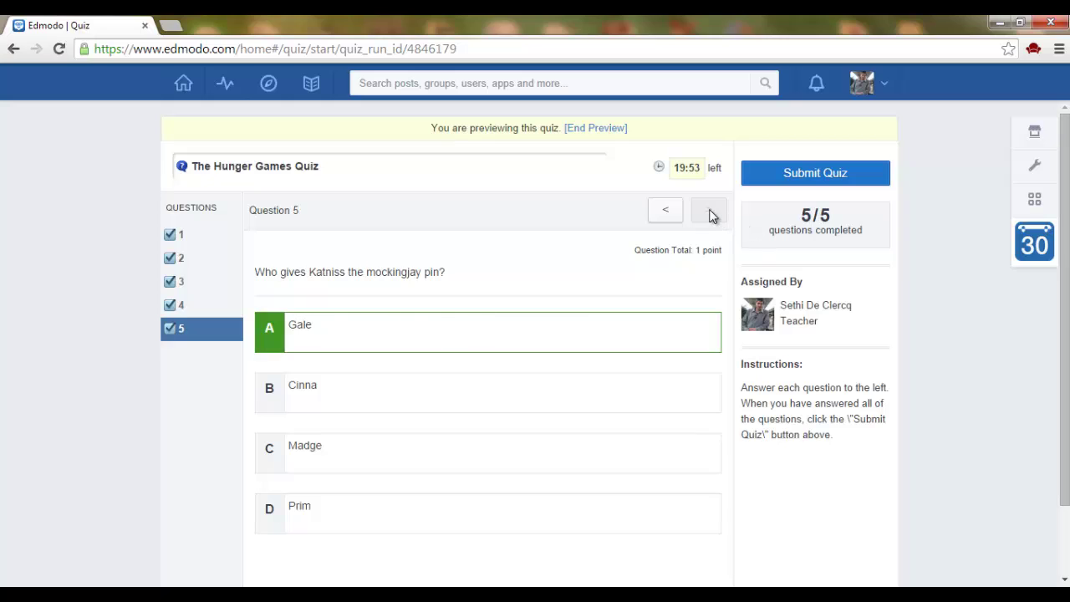
click(817, 174)
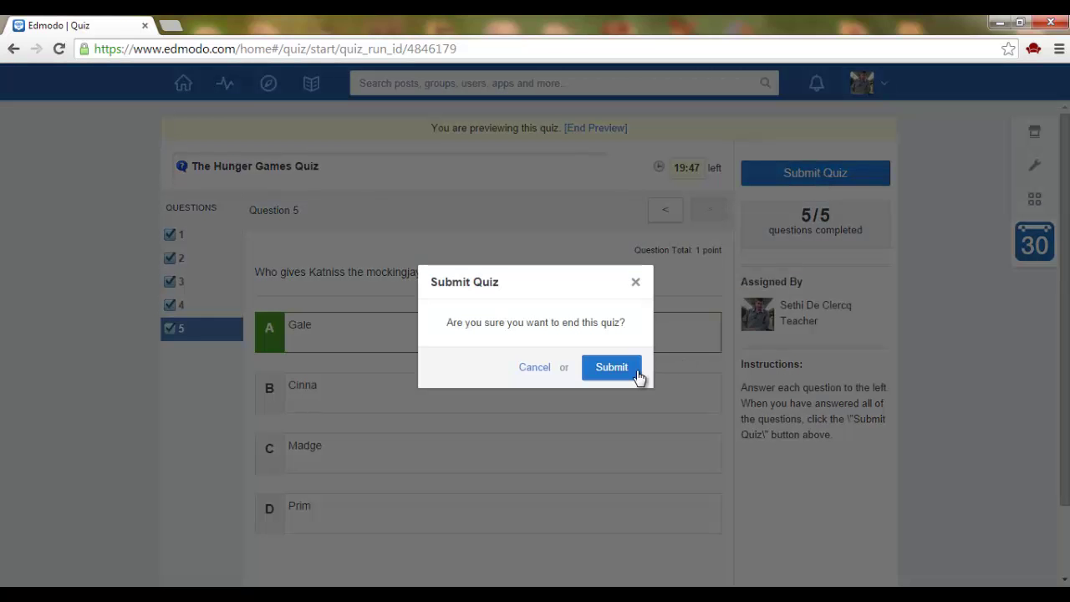
click(611, 368)
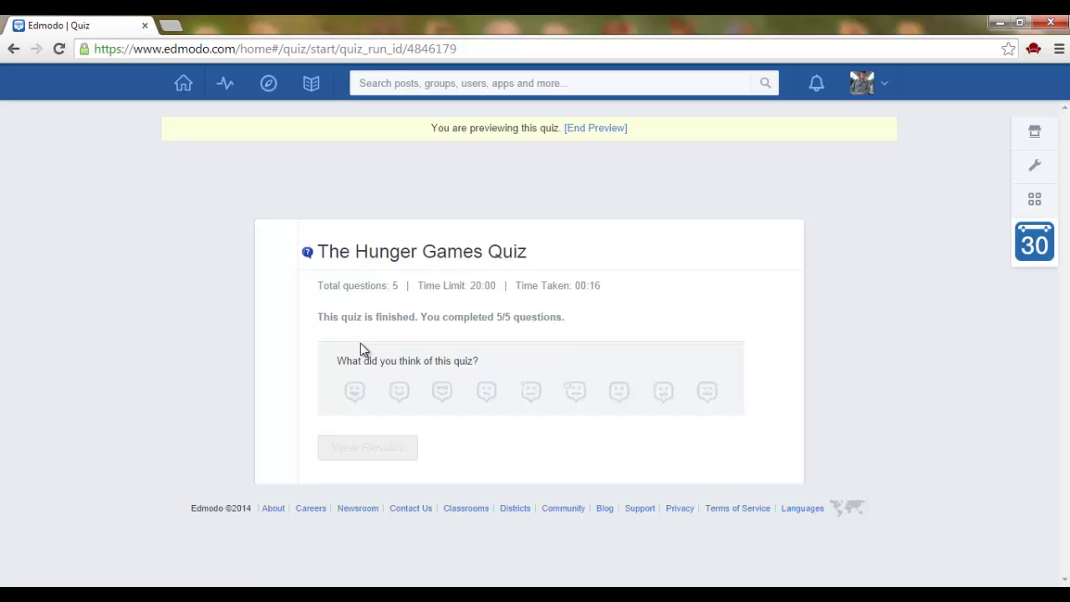
Rate the quiz as interesting and review the preview results for questions 1 through 5
click(443, 398)
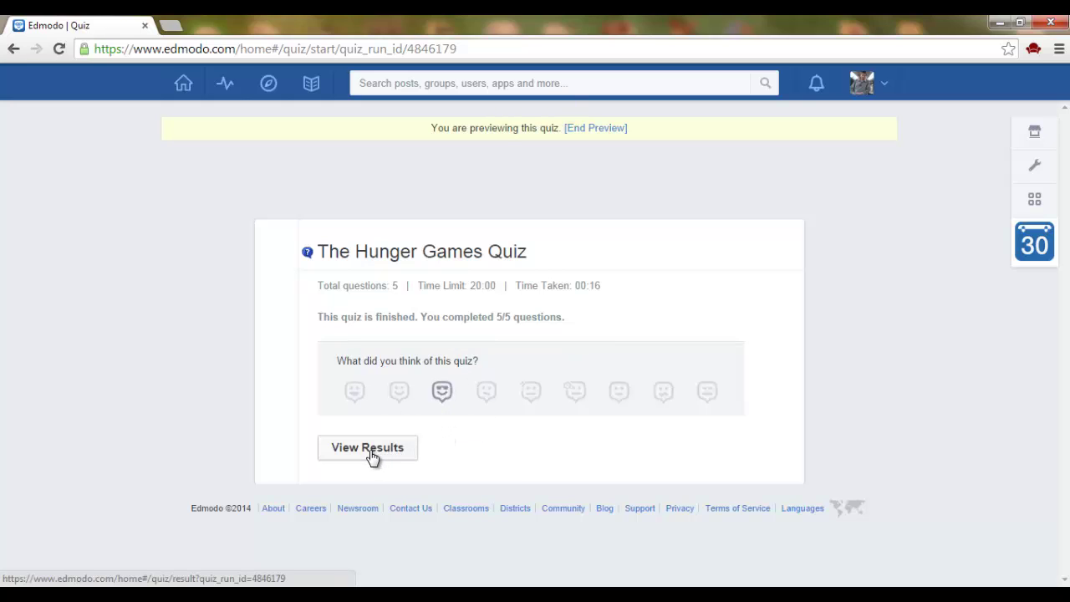
click(370, 450)
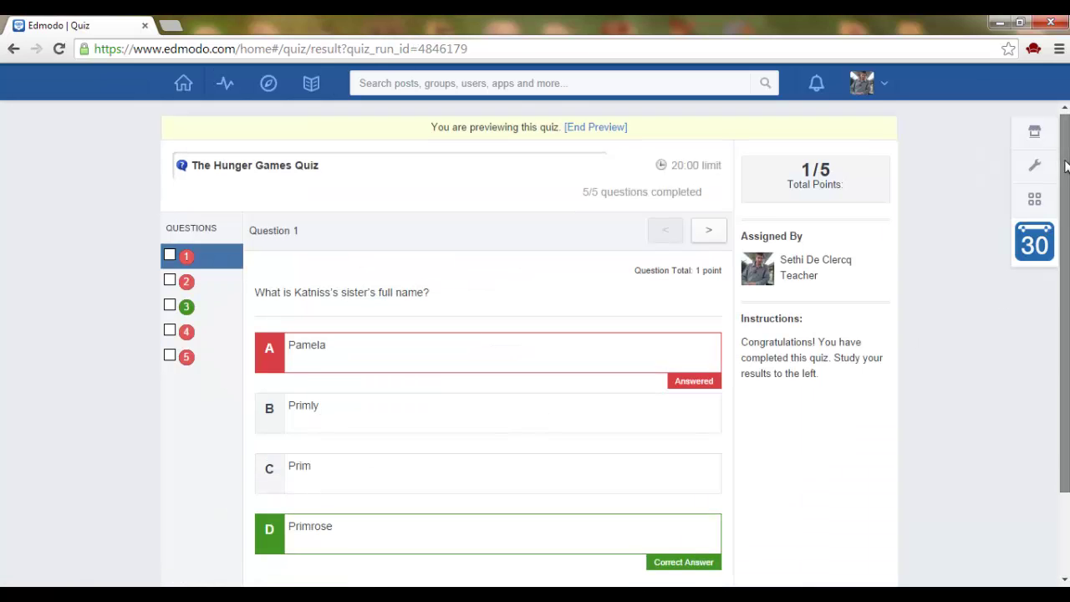
scroll(535, 334, down, 2)
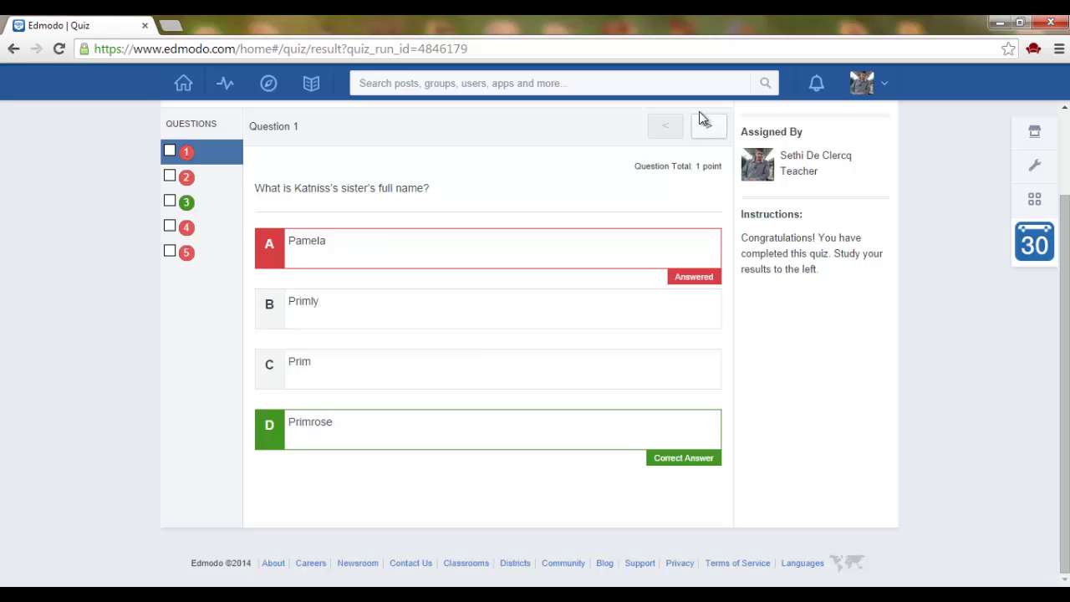
click(712, 132)
click(709, 127)
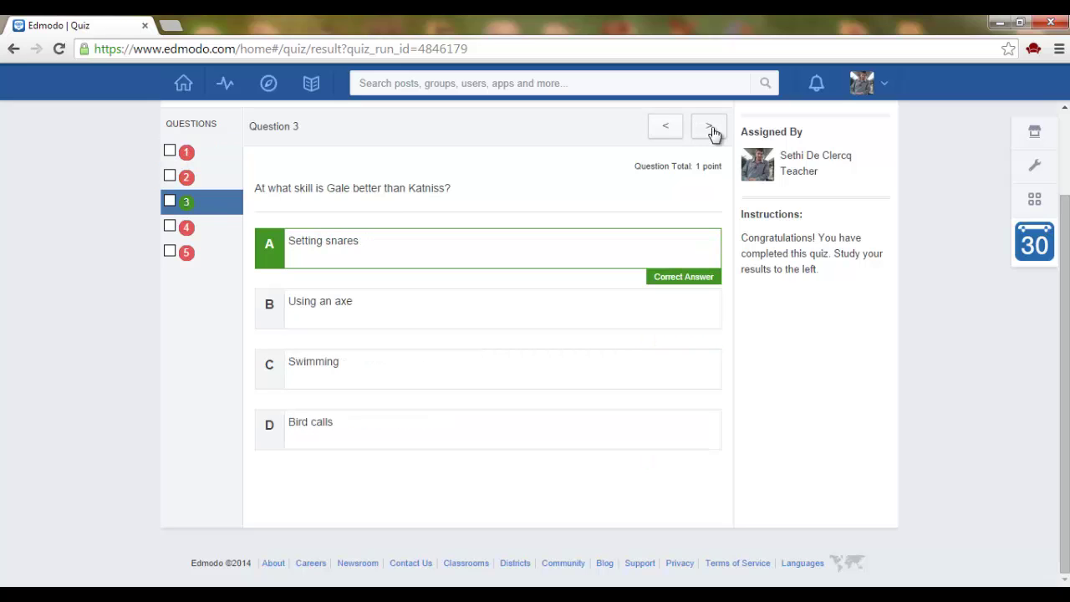
click(711, 131)
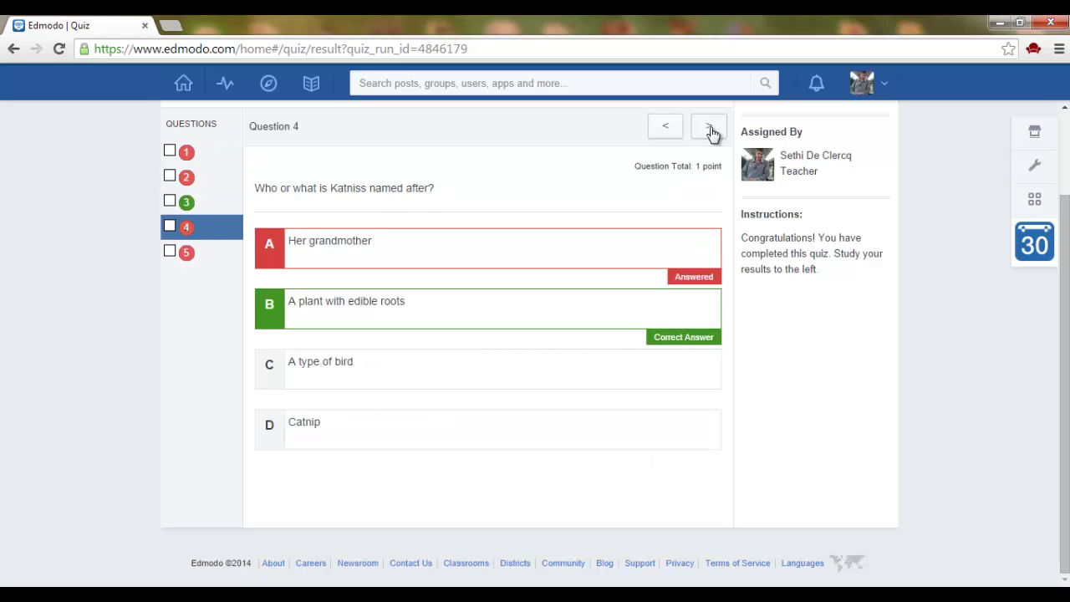
click(710, 131)
scroll(488, 334, up, 2)
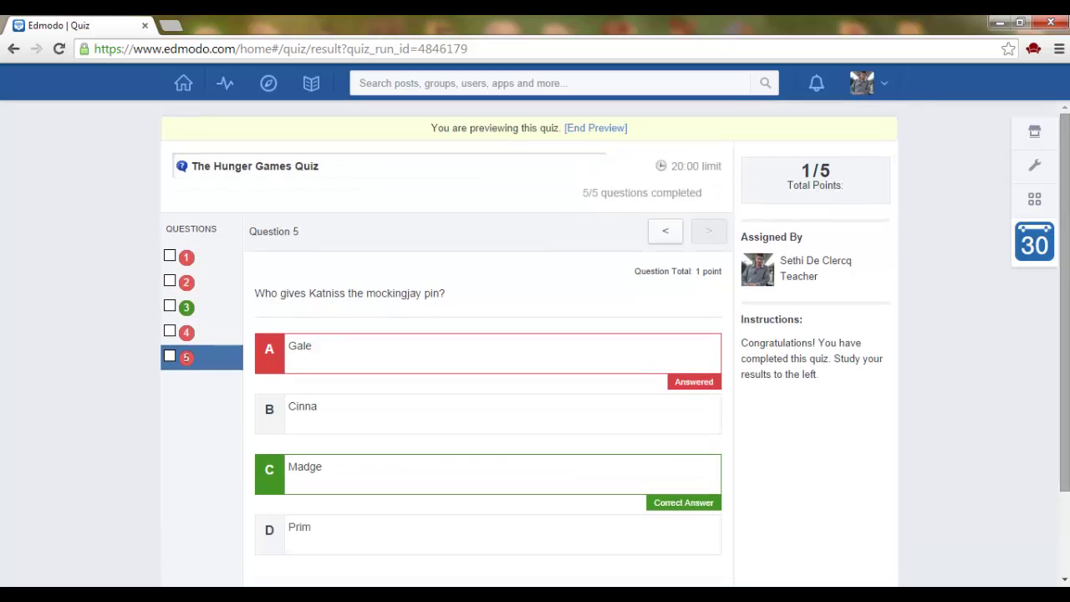
End the preview, tick Randomize questions under About this Quiz, and assign the quiz
click(597, 131)
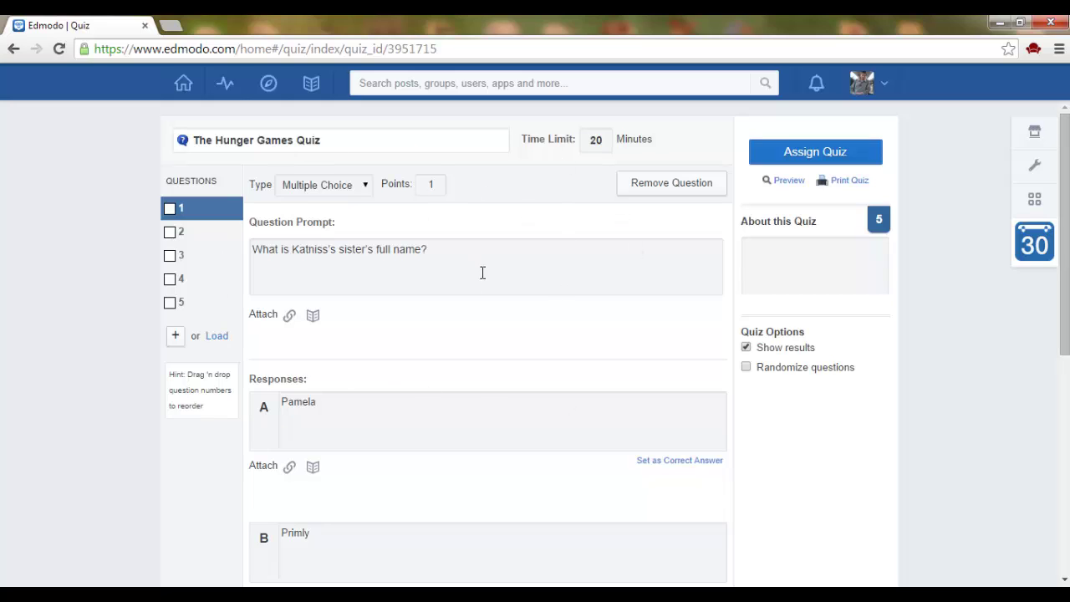
click(787, 254)
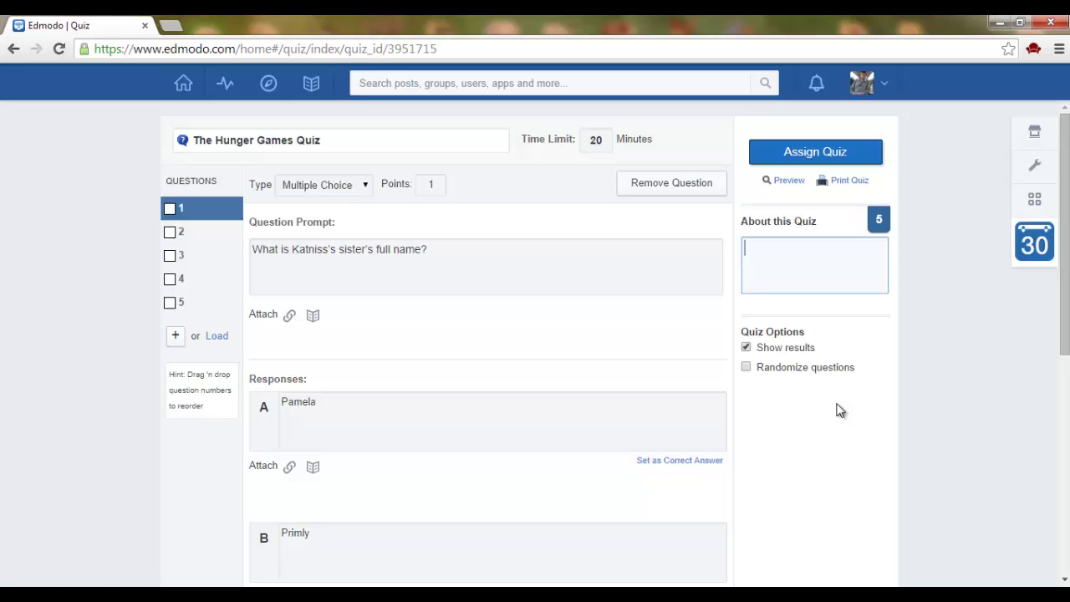
click(753, 368)
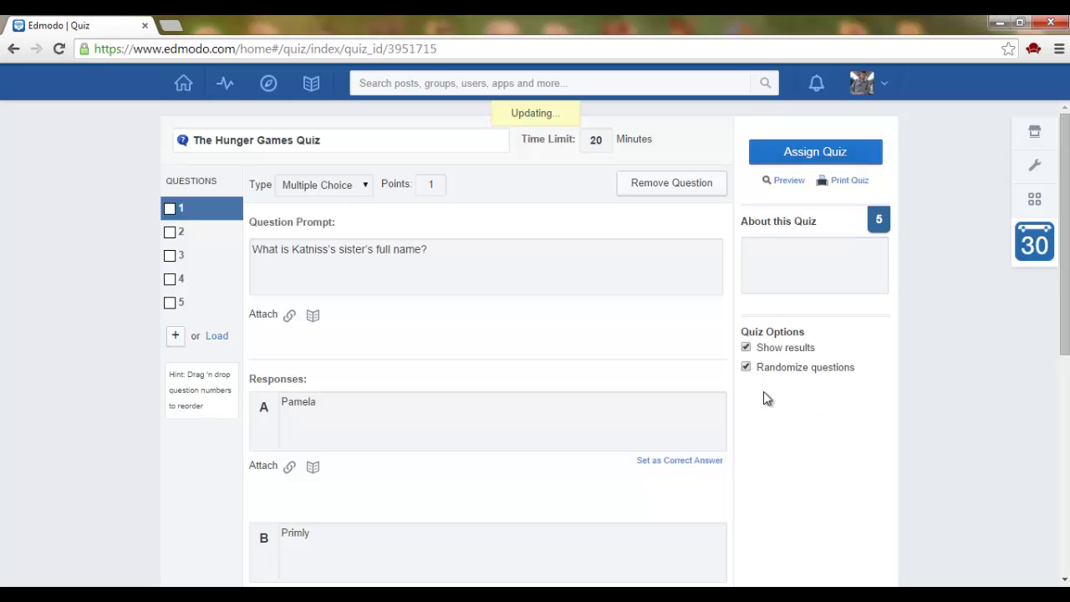
click(815, 153)
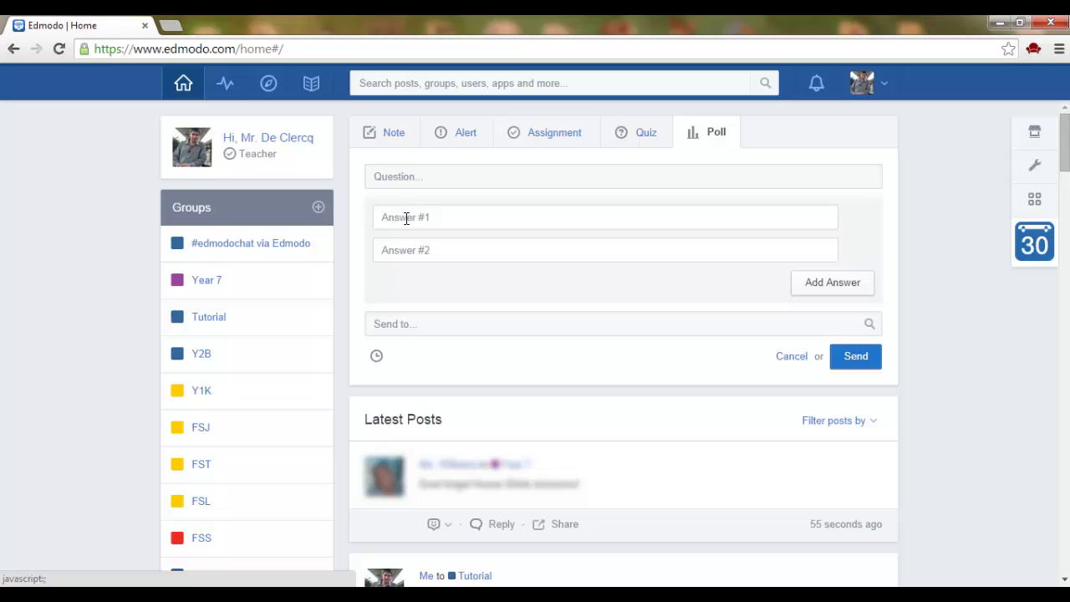
In the Tutorial group's quiz composer, load the previously created The Hunger Games Quiz
click(210, 318)
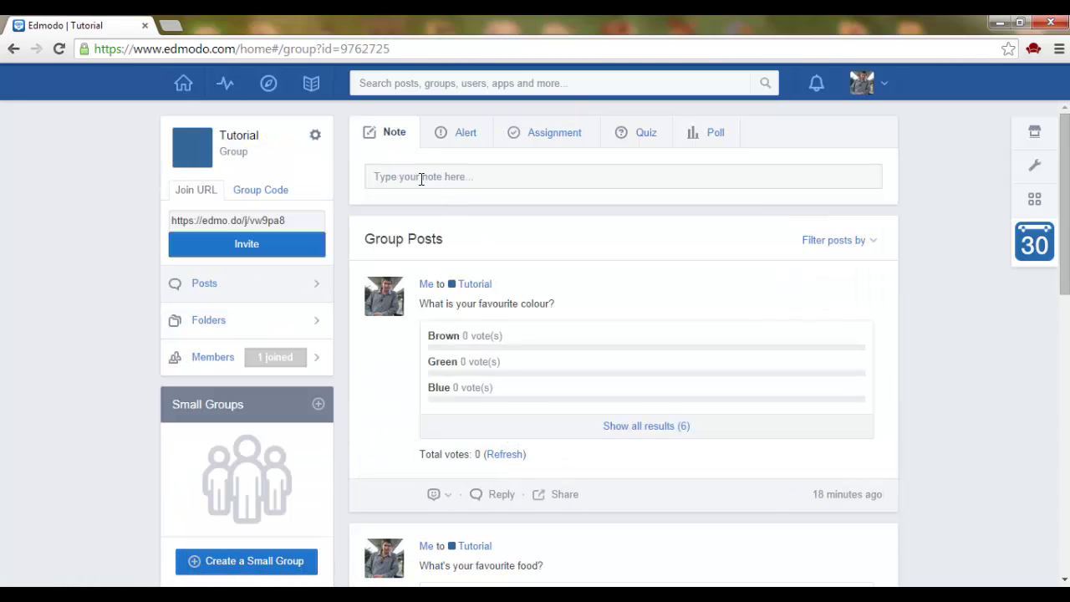
click(422, 179)
click(641, 135)
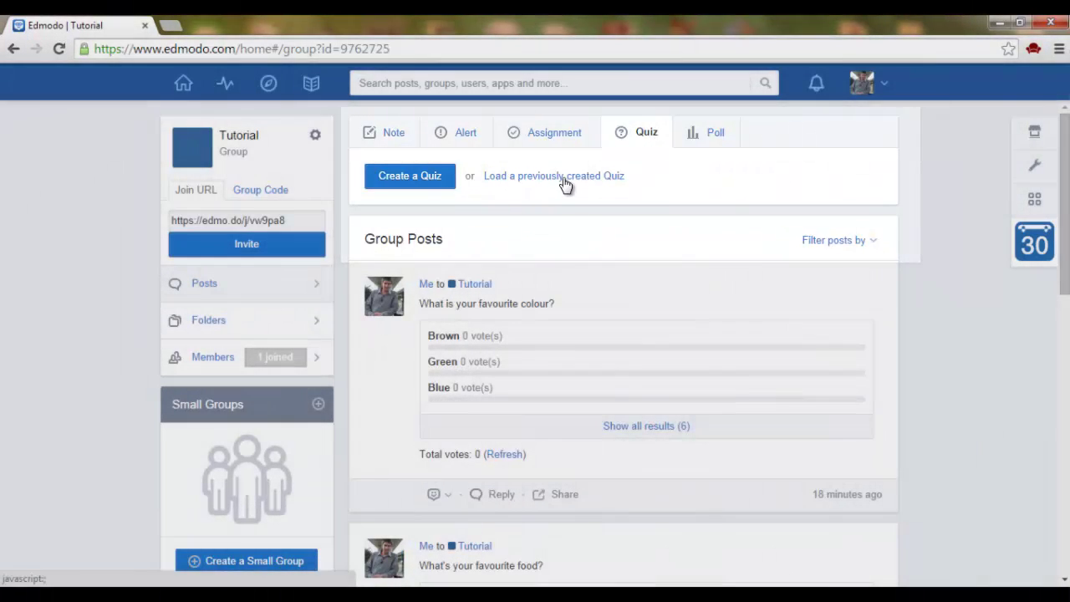
click(563, 178)
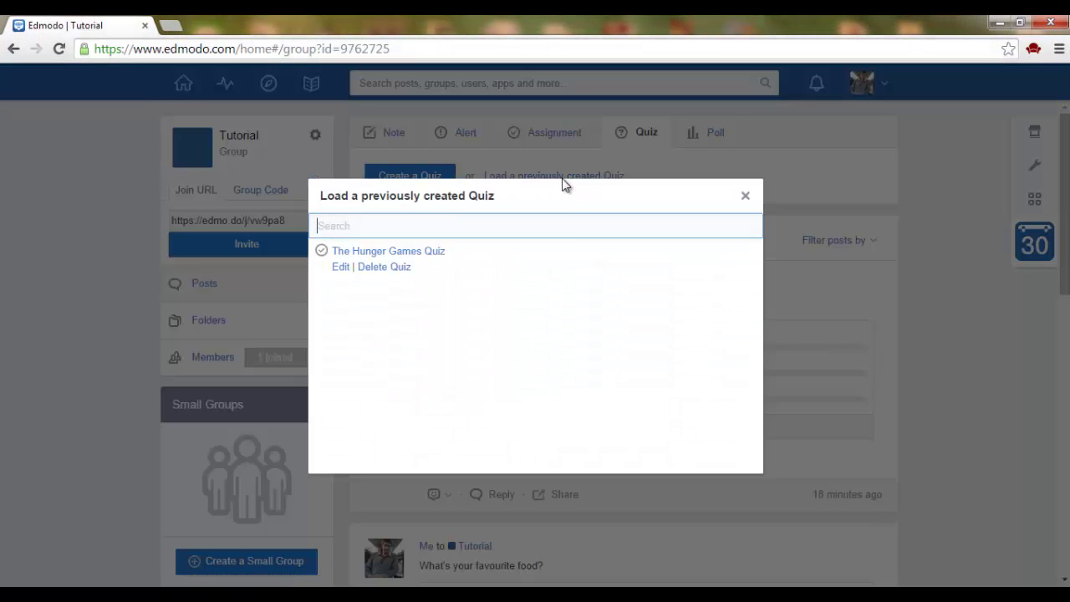
click(378, 253)
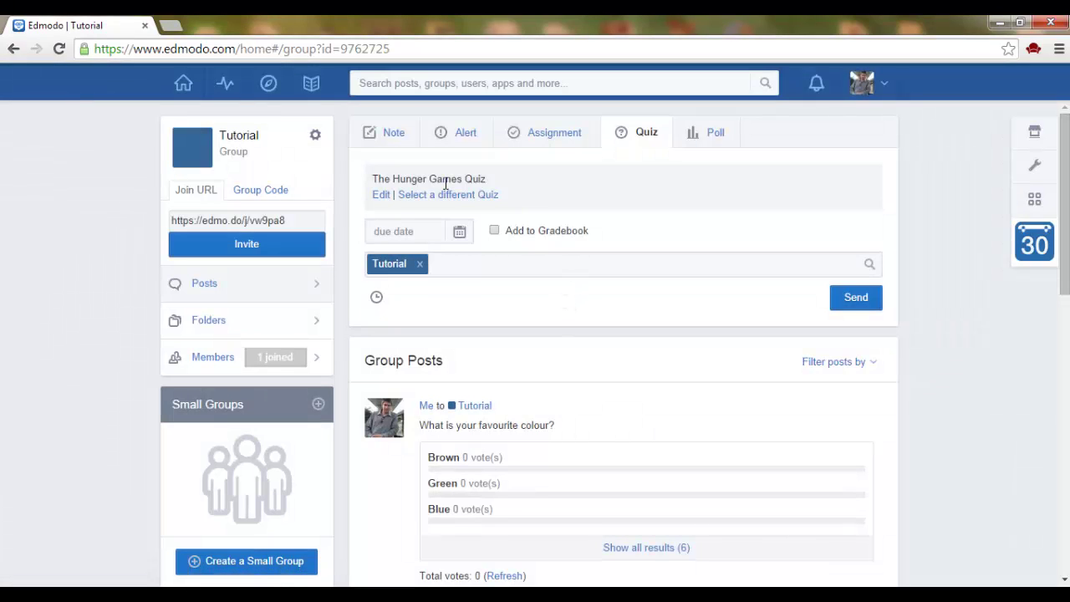
Set the due date to 09/30/2014 and send the quiz
click(403, 232)
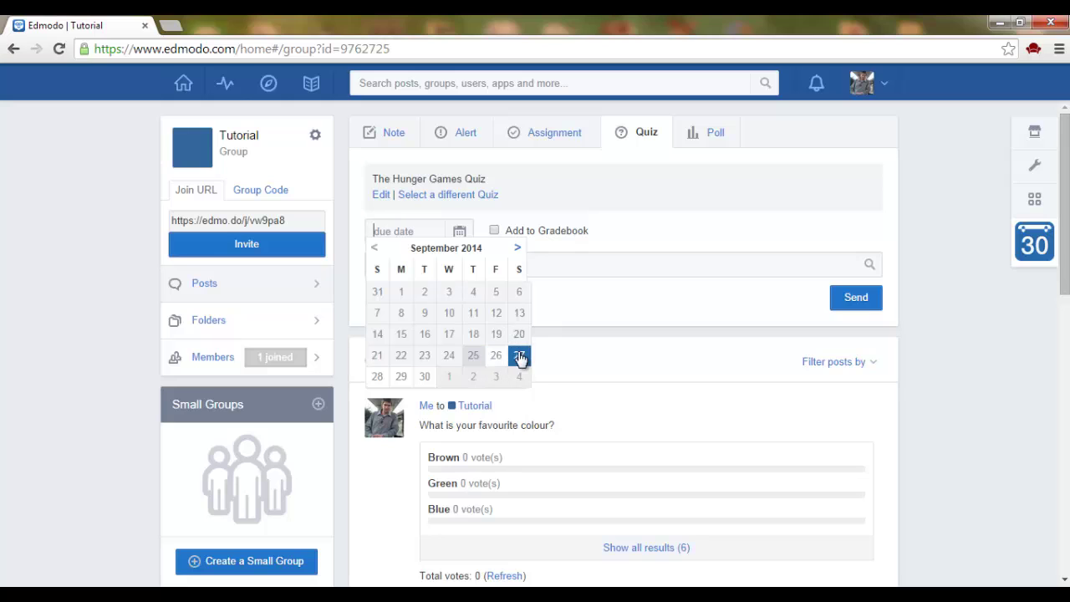
click(425, 376)
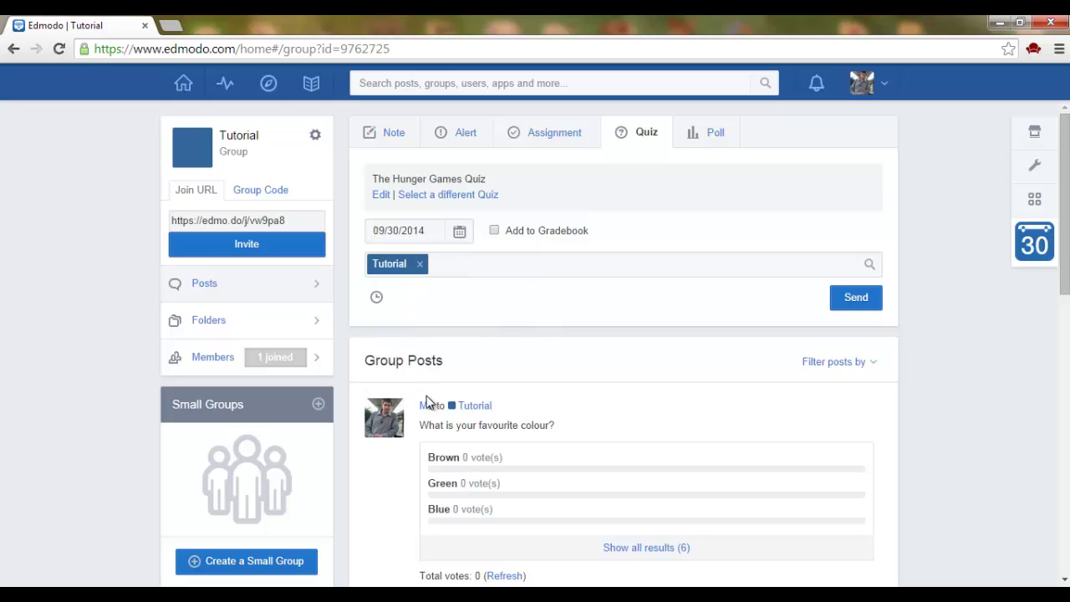
click(854, 303)
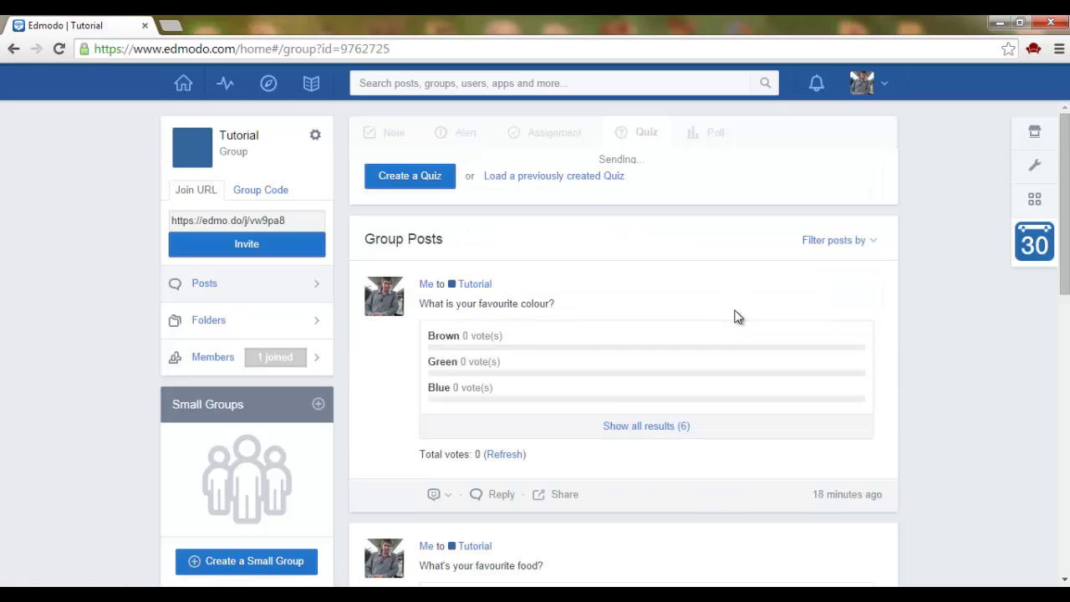